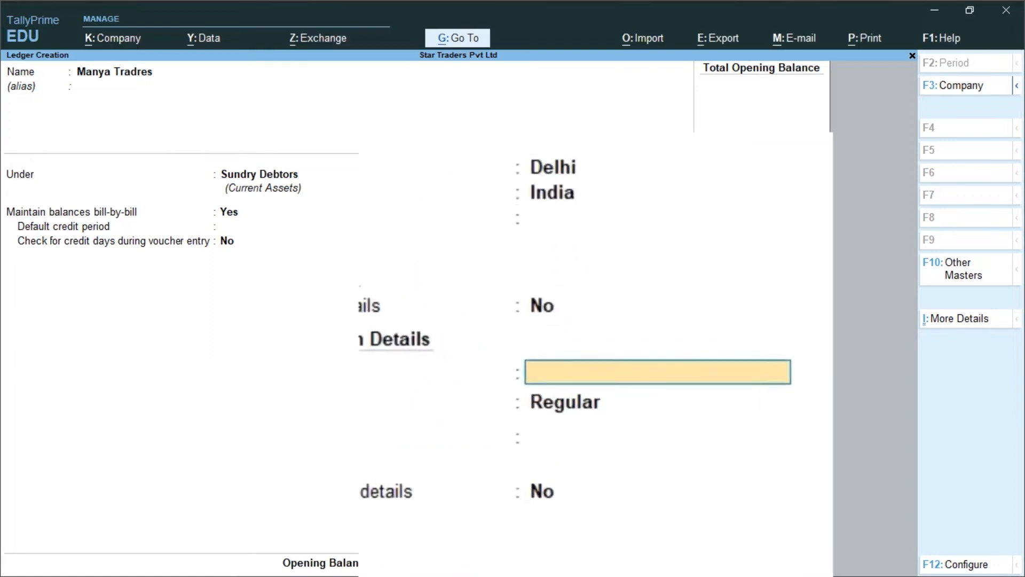
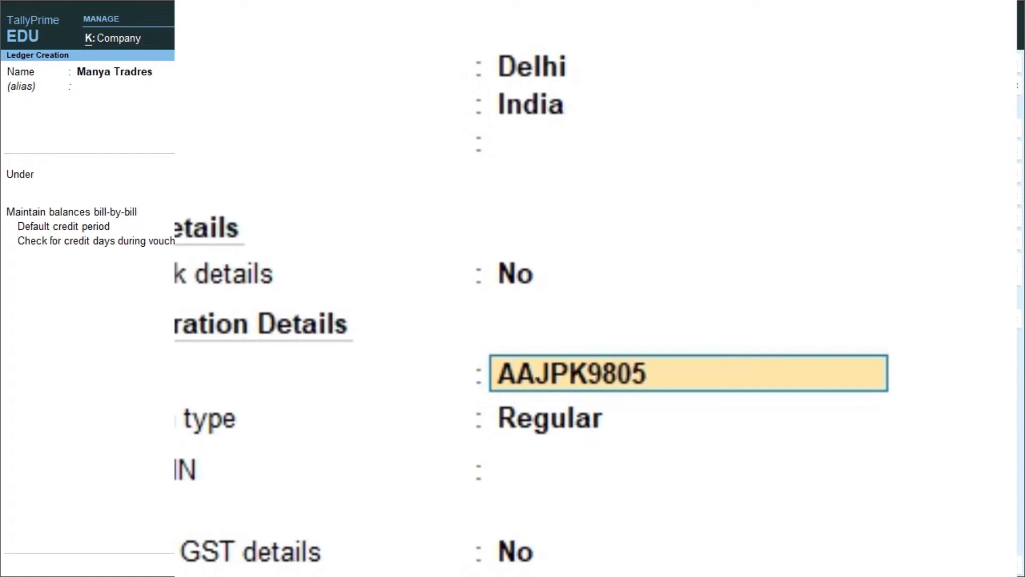
Step: Enter the customer's PAN, keep Regular registration, add the GSTIN, and save the Manya Tradres ledger
key("Return")
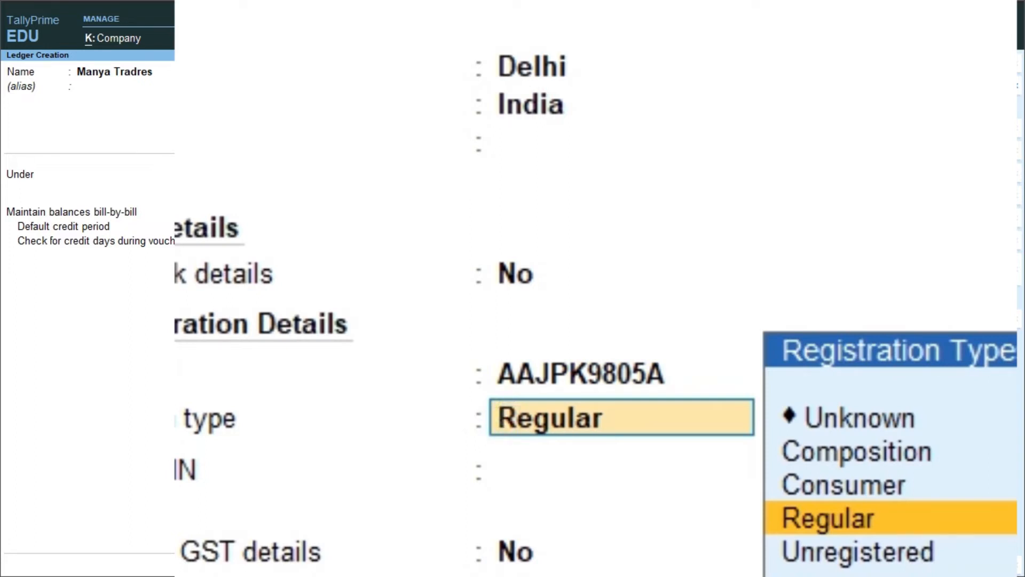
key("Return")
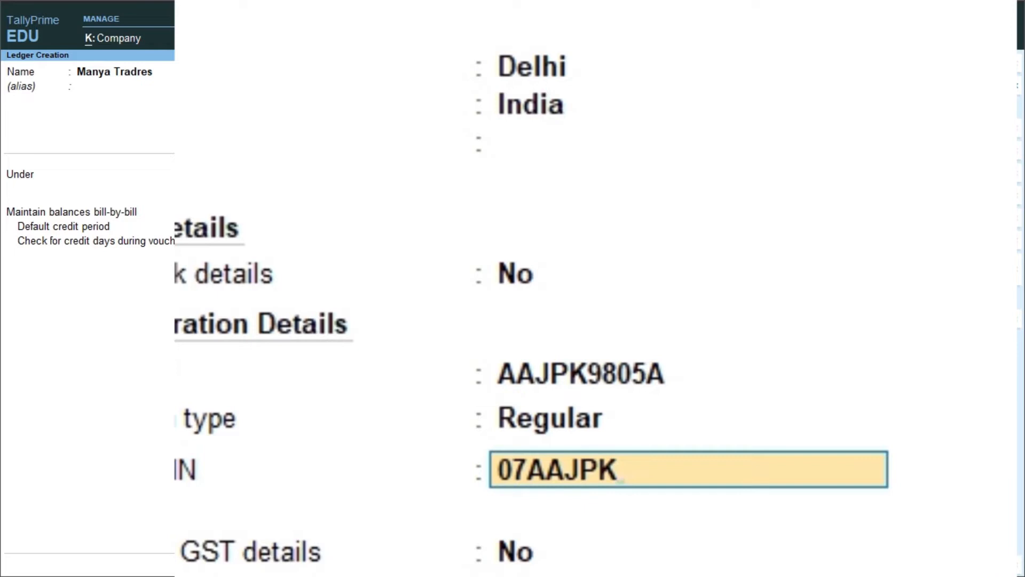
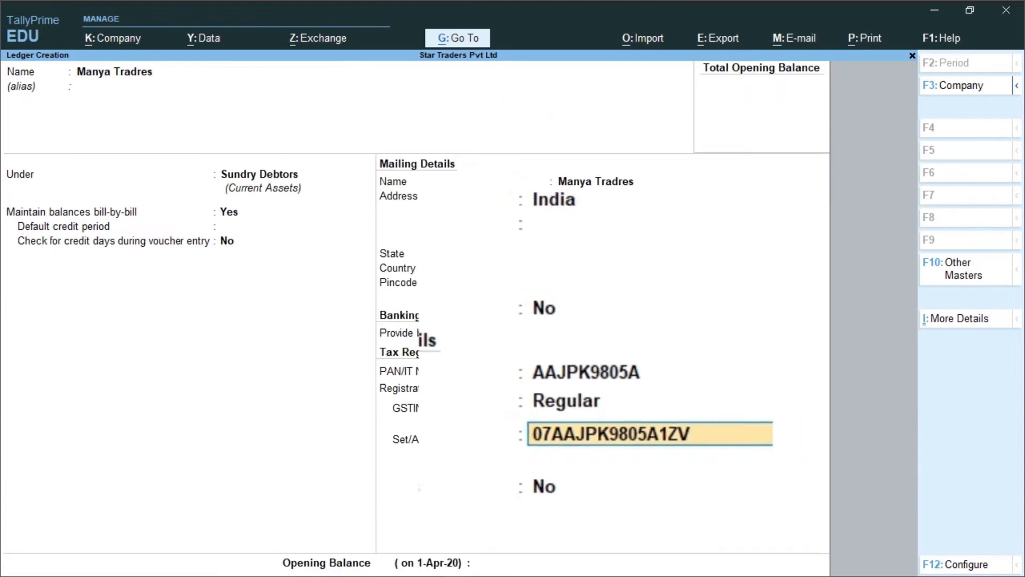
key("Return")
key("Return")
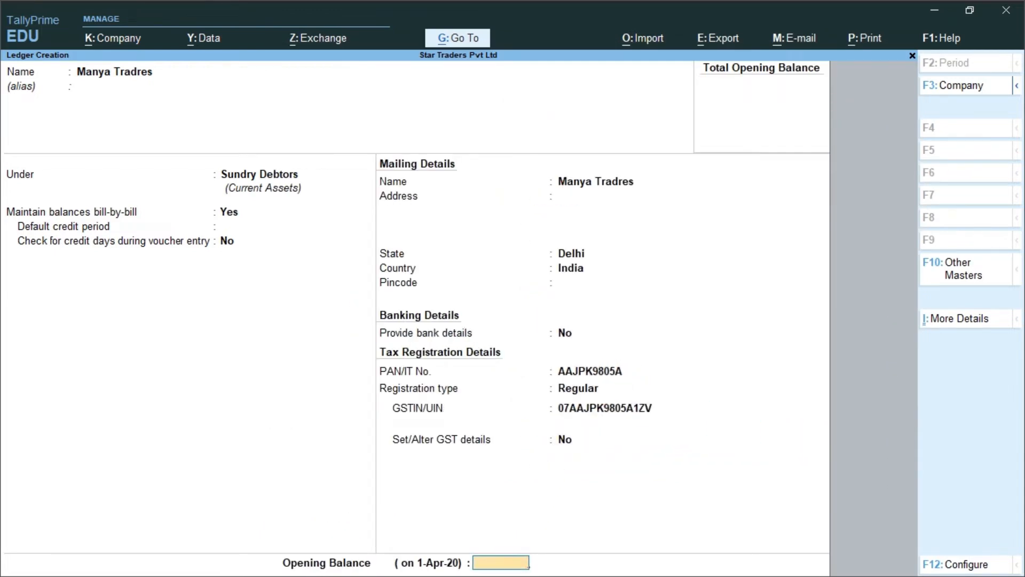
key("Return")
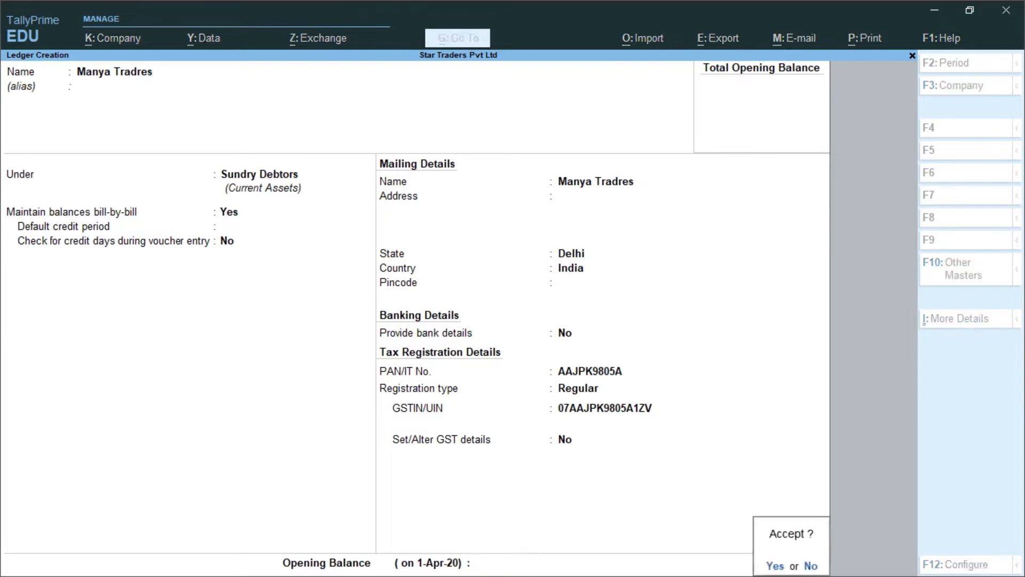
key("y")
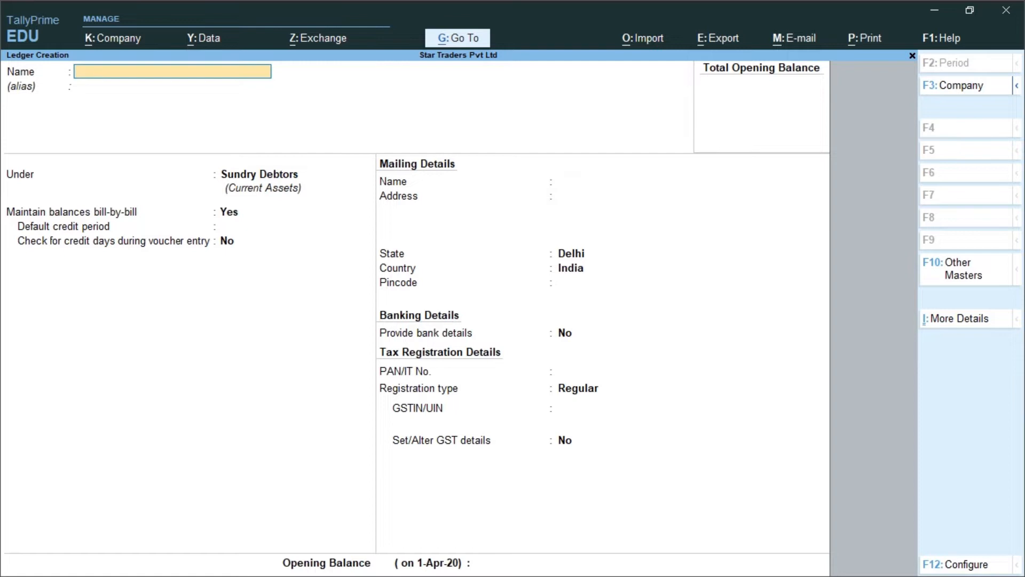
Step: Name the new ledger 'Packing charges' under Indirect Expenses with ledger type Not Applicable
type("Packing charges")
key("Return")
key("Return")
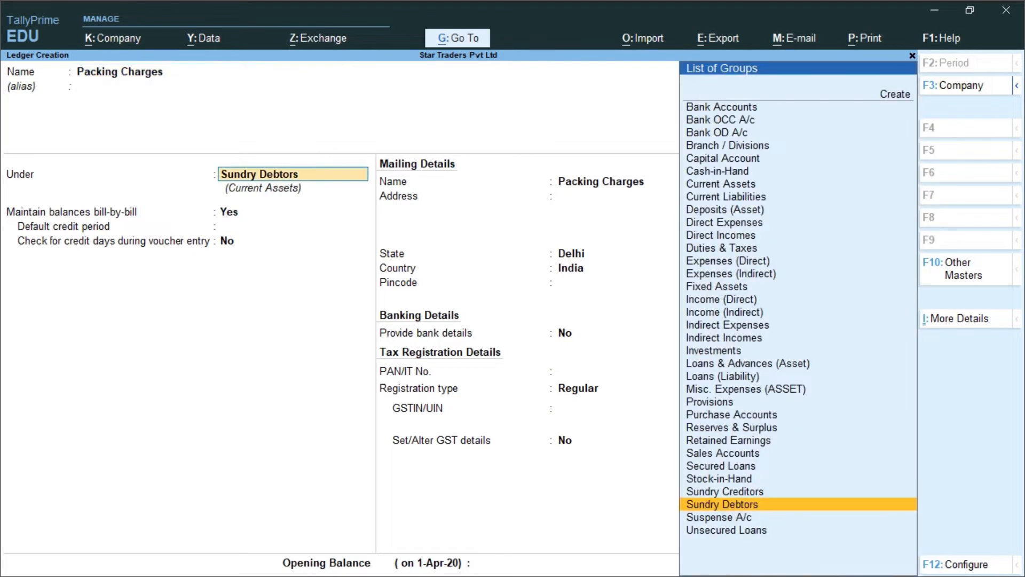
type("i")
key("Down")
key("Down")
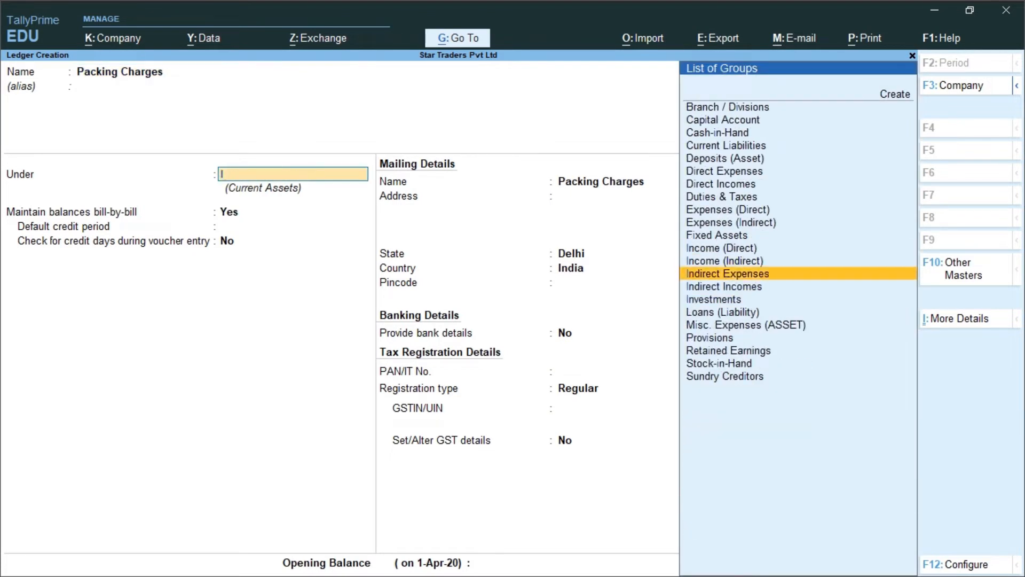
key("Return")
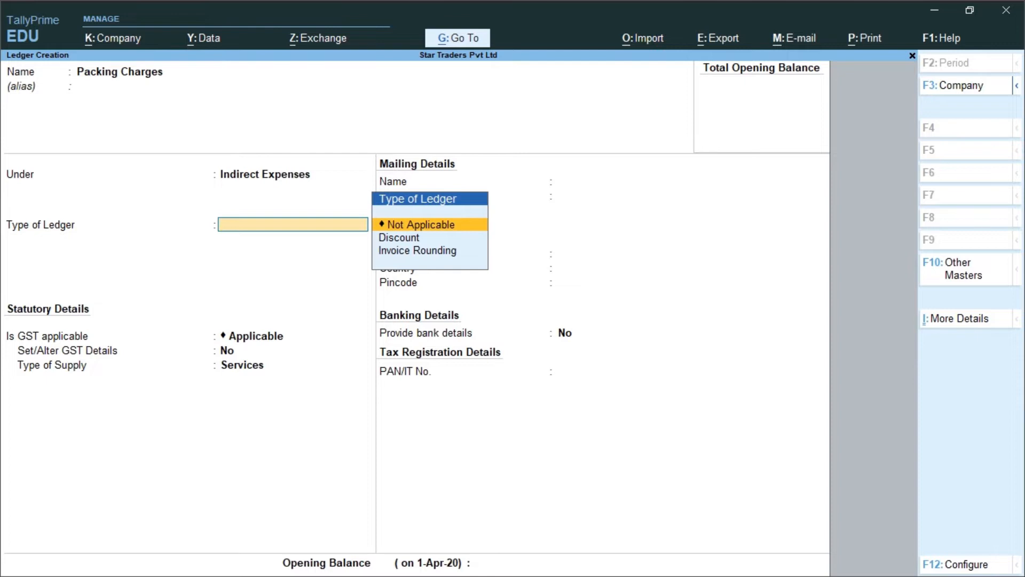
key("Return")
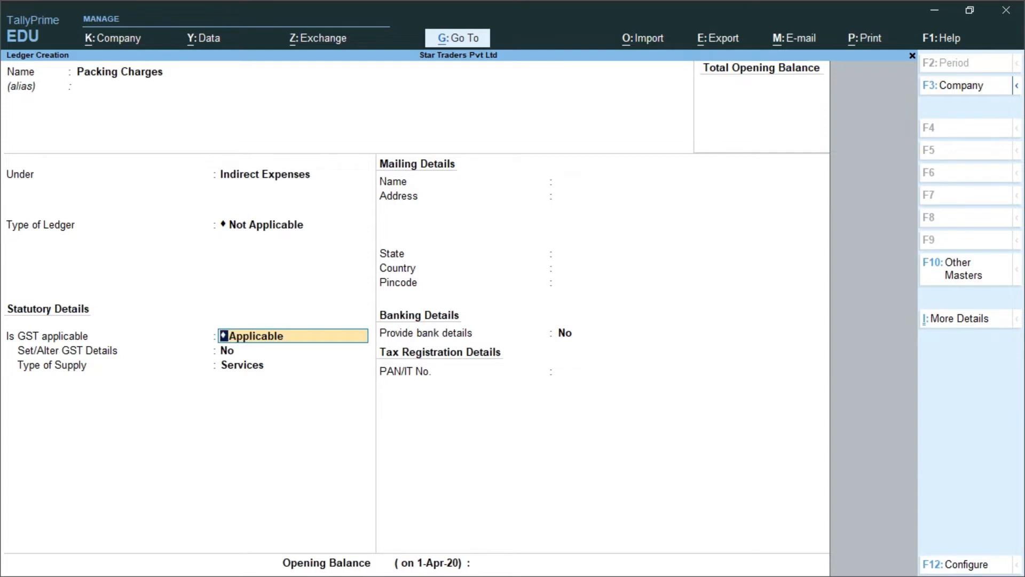
Step: Mark GST not applicable, include it in GST assessable value for Goods based on value, and save
key("BackSpace")
key("Down")
key("Down")
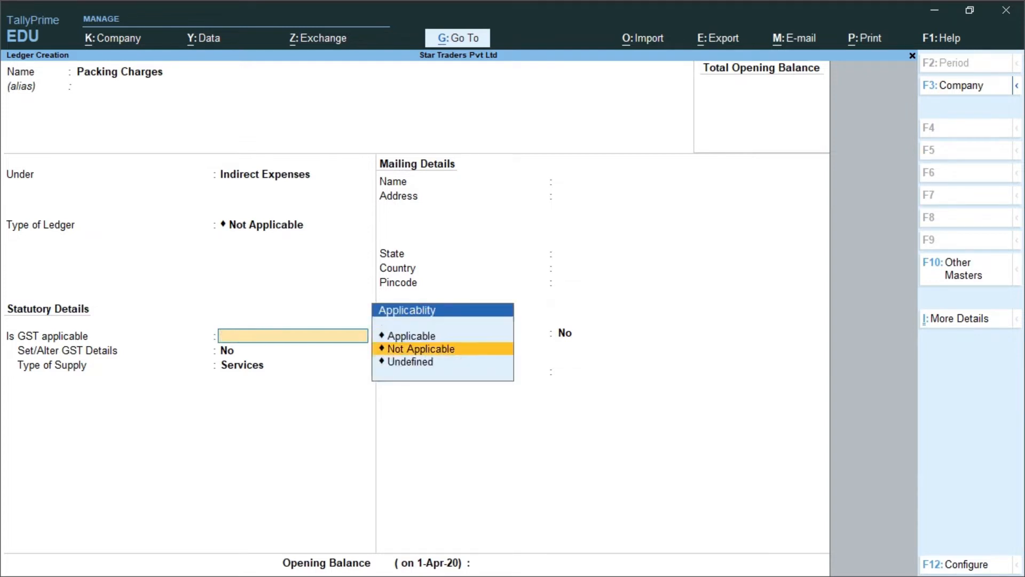
key("Return")
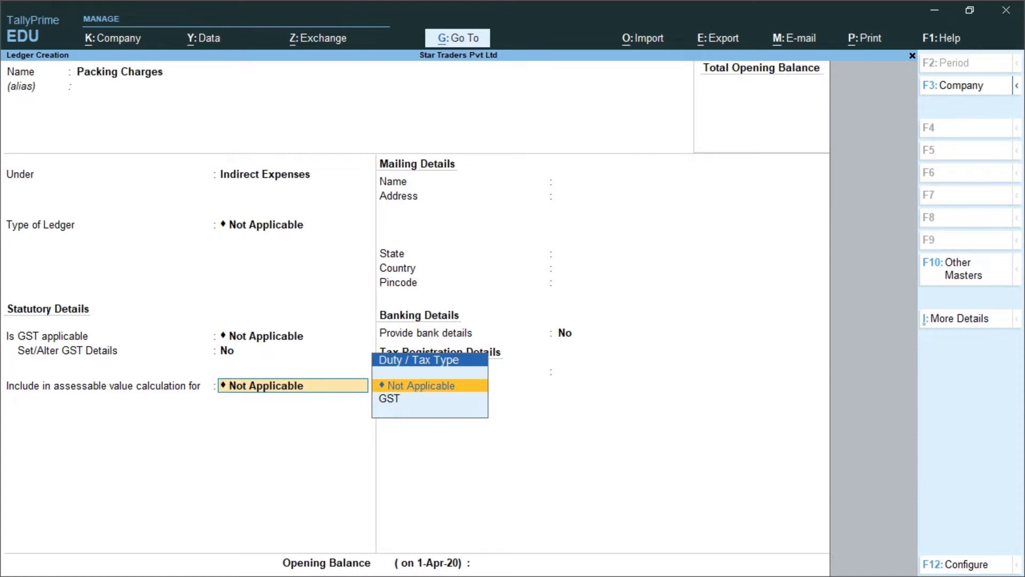
key("Down")
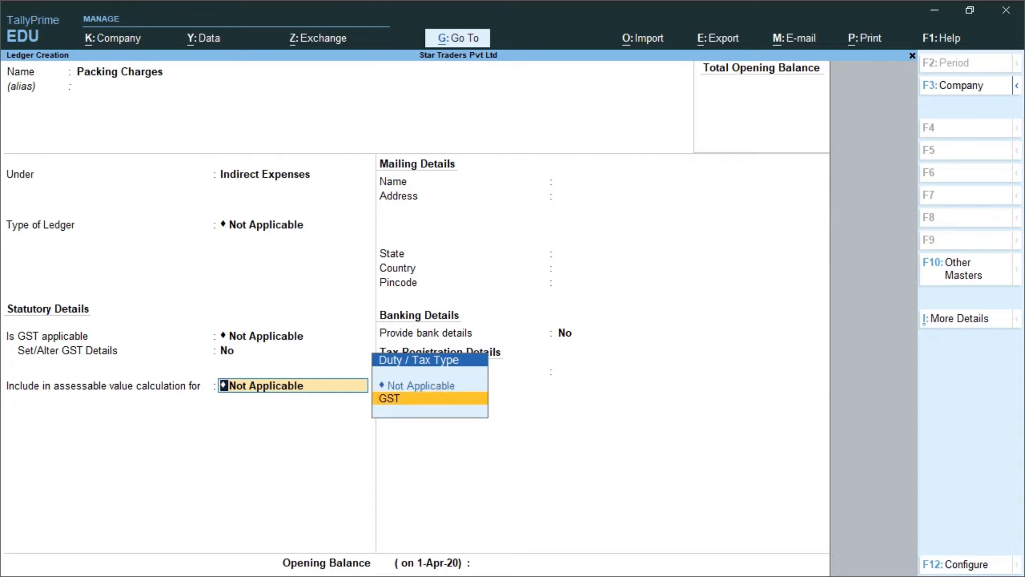
key("Return")
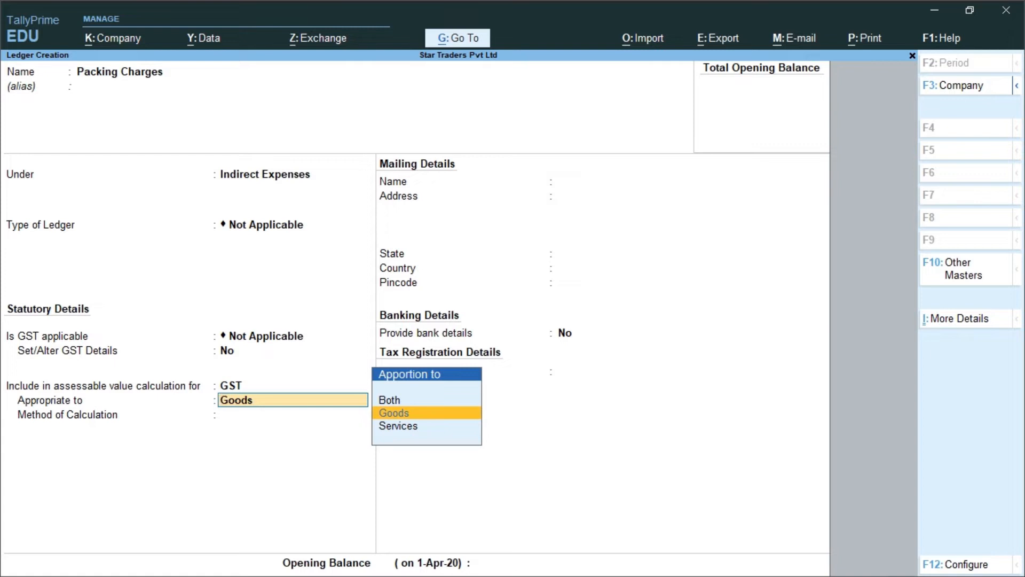
key("Return")
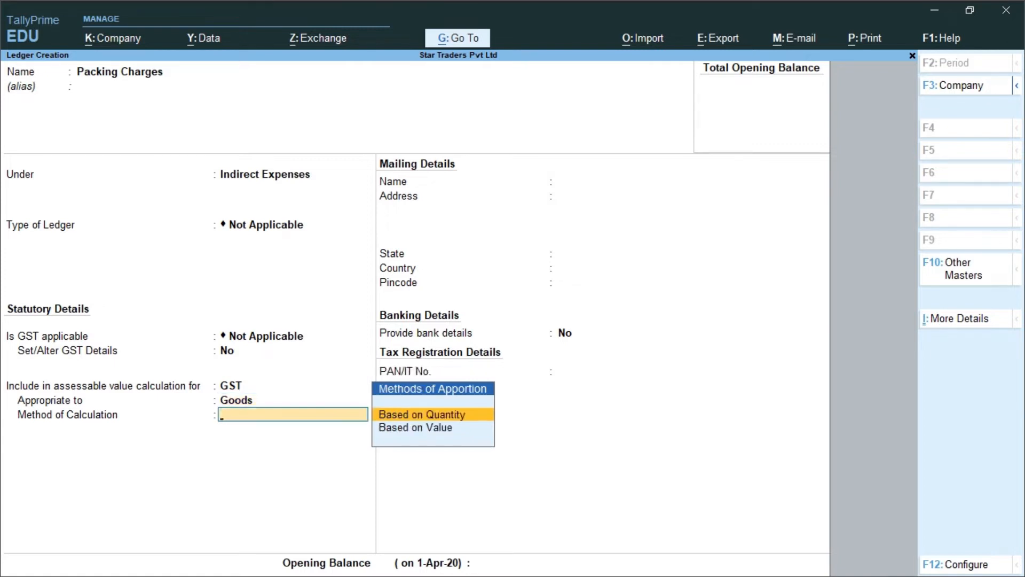
key("Down")
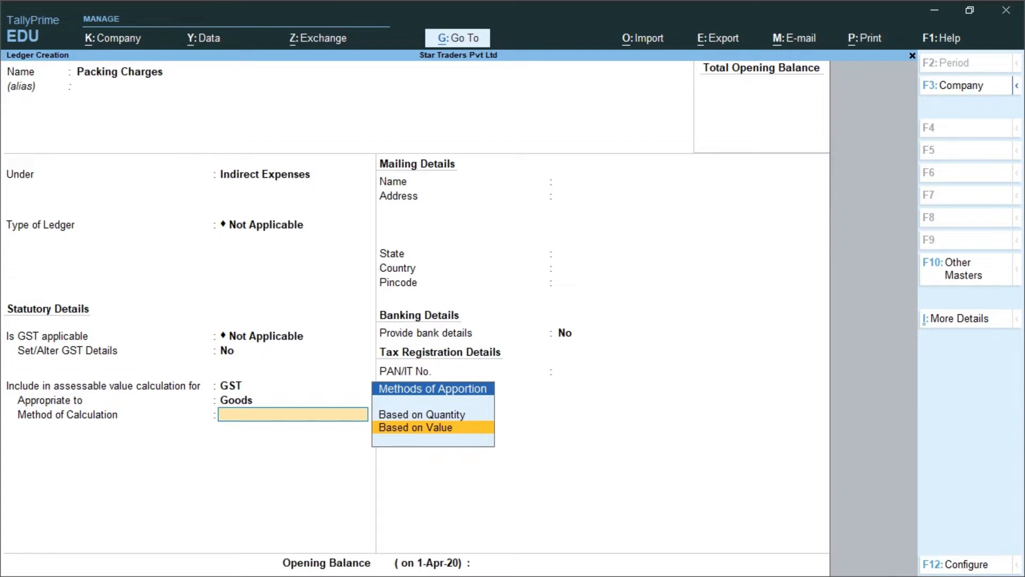
key("Return")
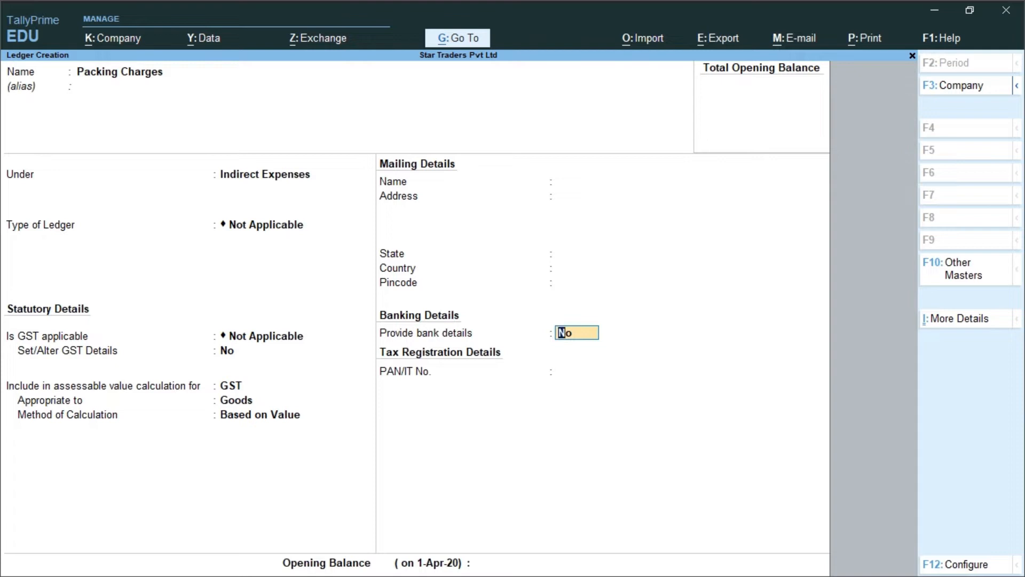
key("Return")
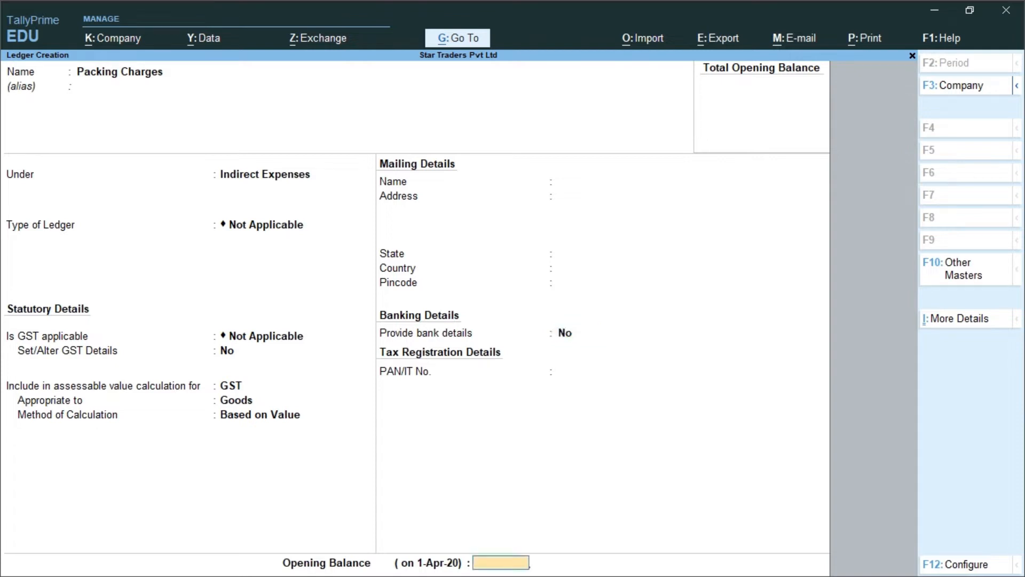
key("Return")
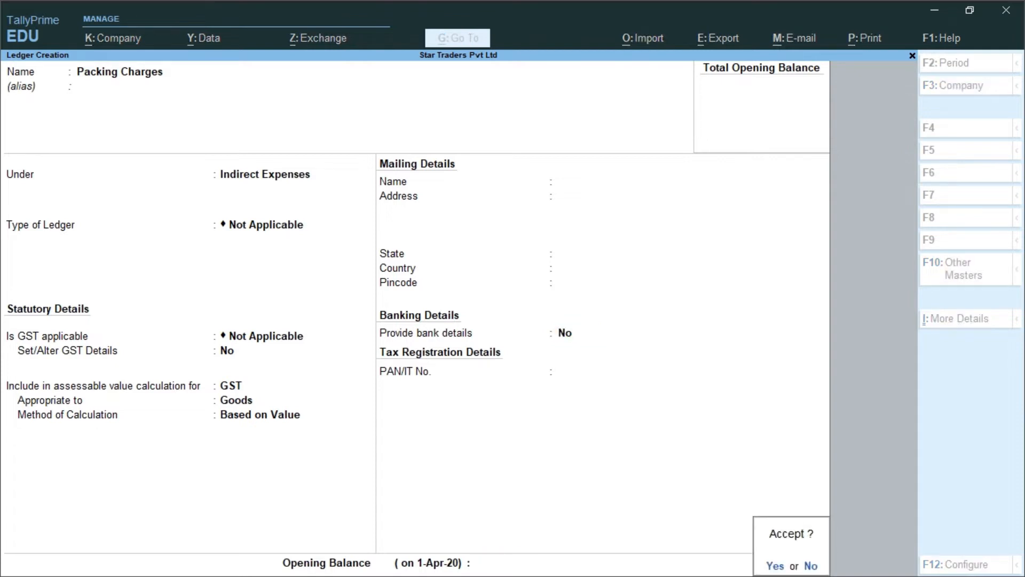
key("y")
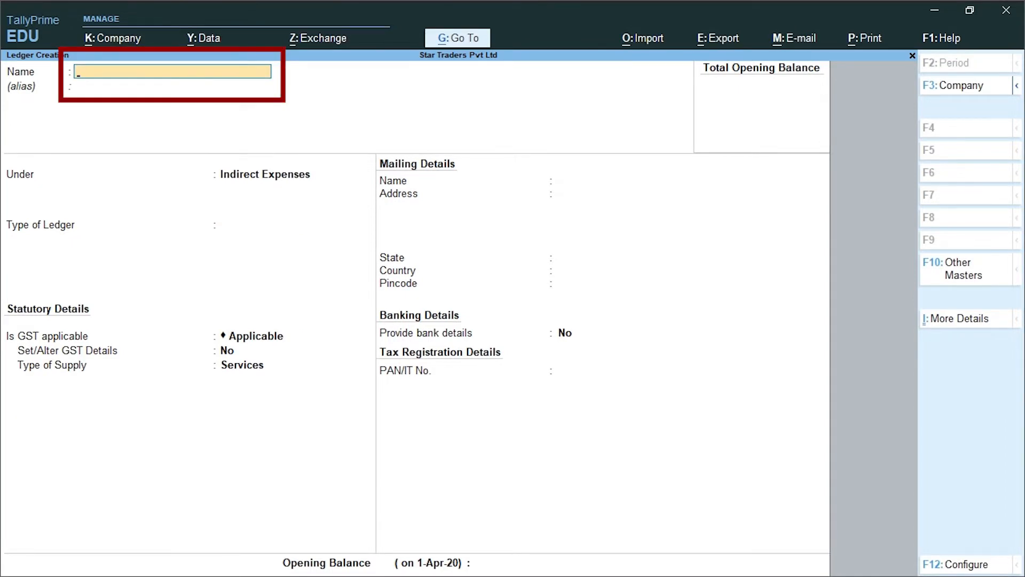
Step: Create ledger 'Discount Allowed' under Indirect Expenses with ledger type and GST both Not Applicable
type("Dis")
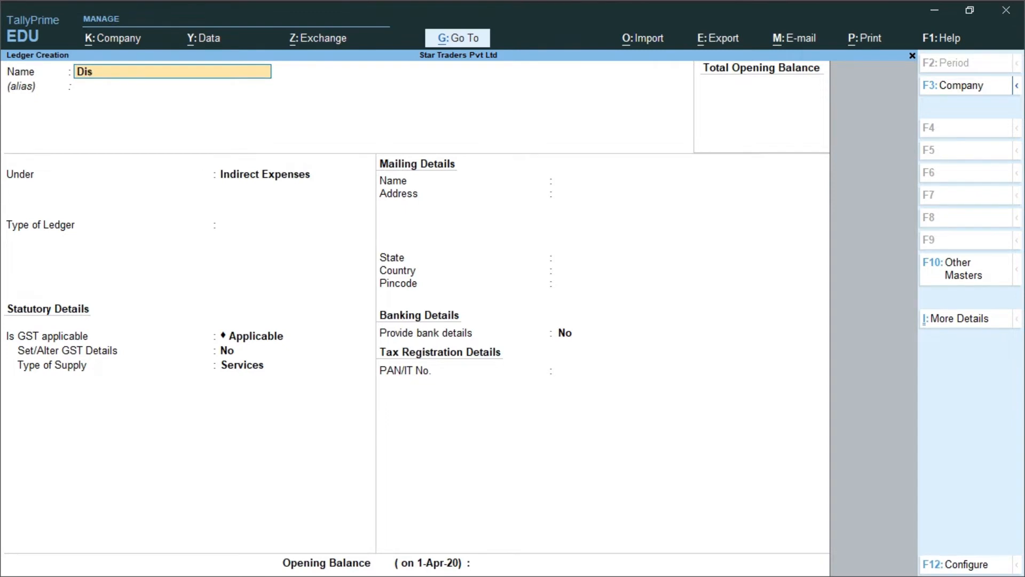
type("count Allowed")
key("Return")
key("Return")
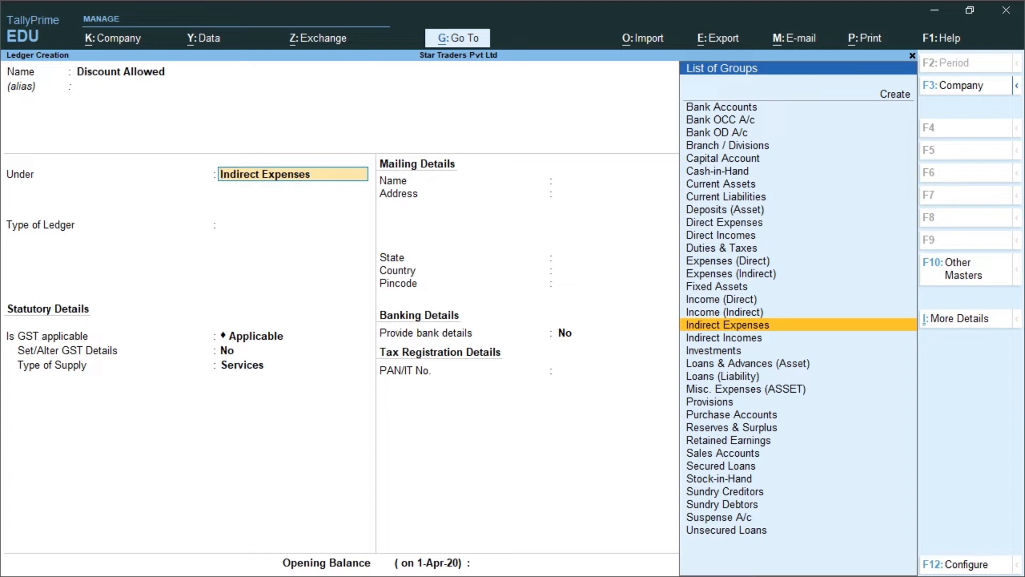
key("Return")
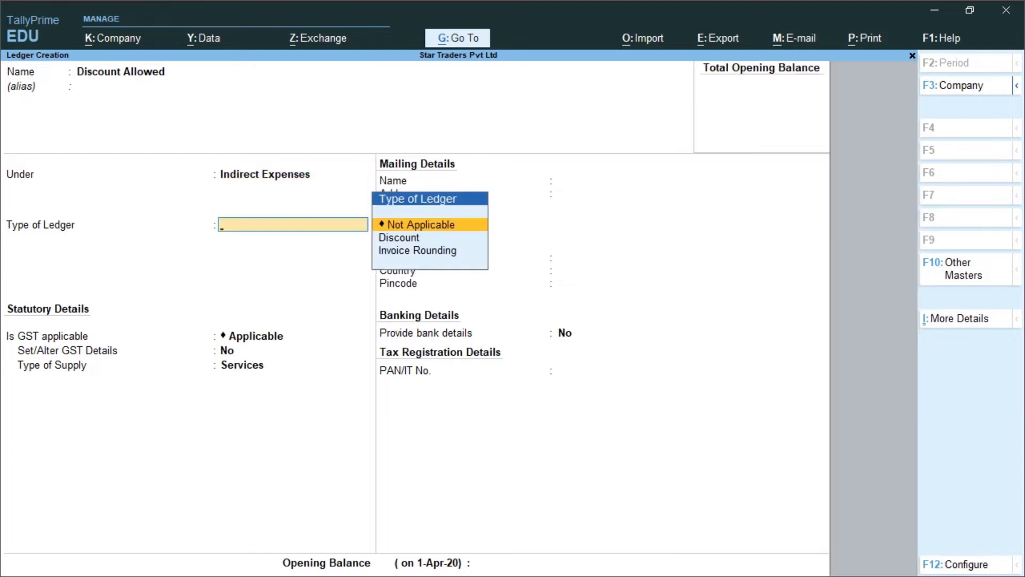
key("Return")
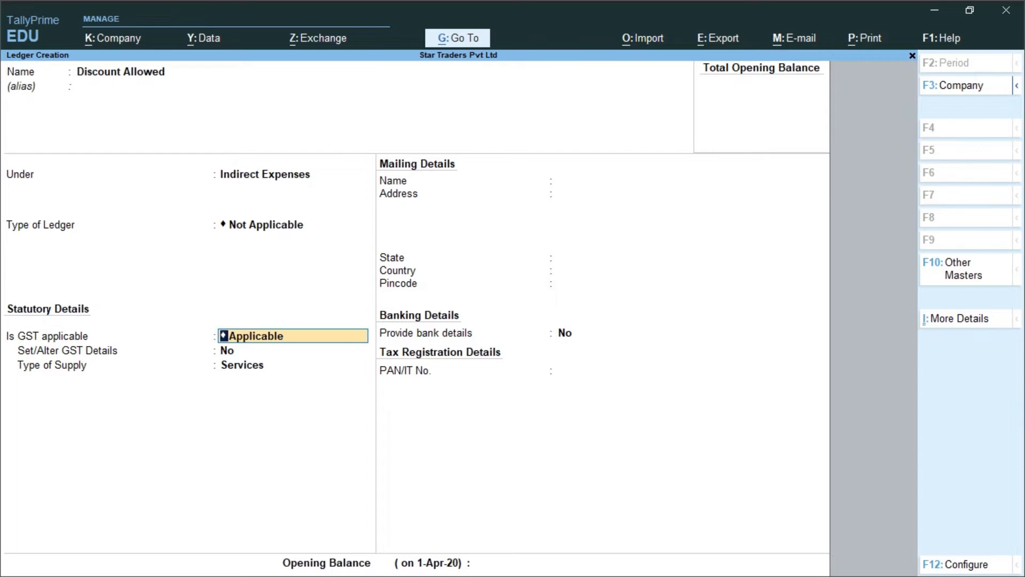
key("BackSpace")
key("Down")
key("Down")
key("Return")
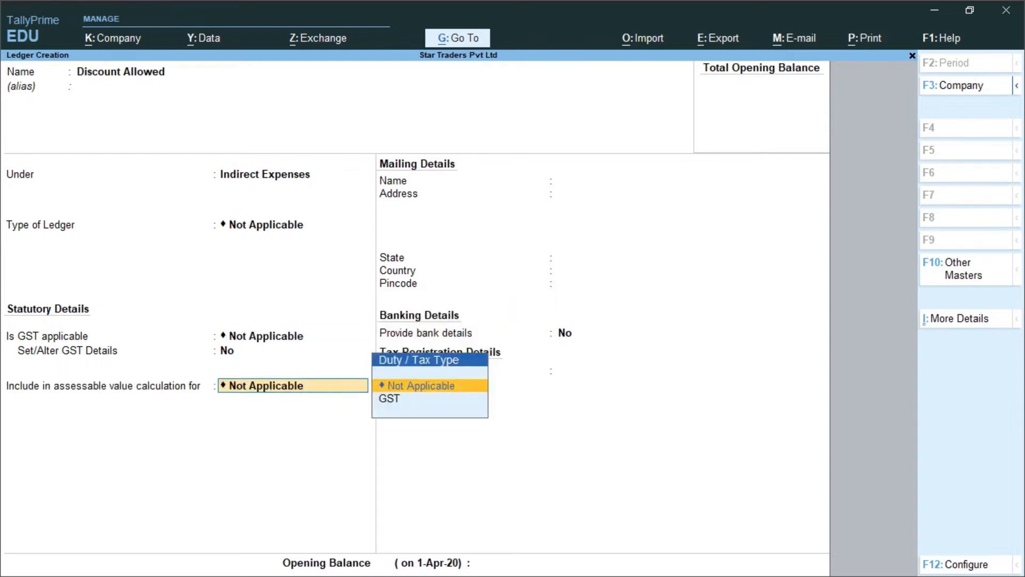
Step: Include the discount in GST assessable value for Goods based on value, save it, and name the next ledger 'Sales A/c'
key("Down")
key("Return")
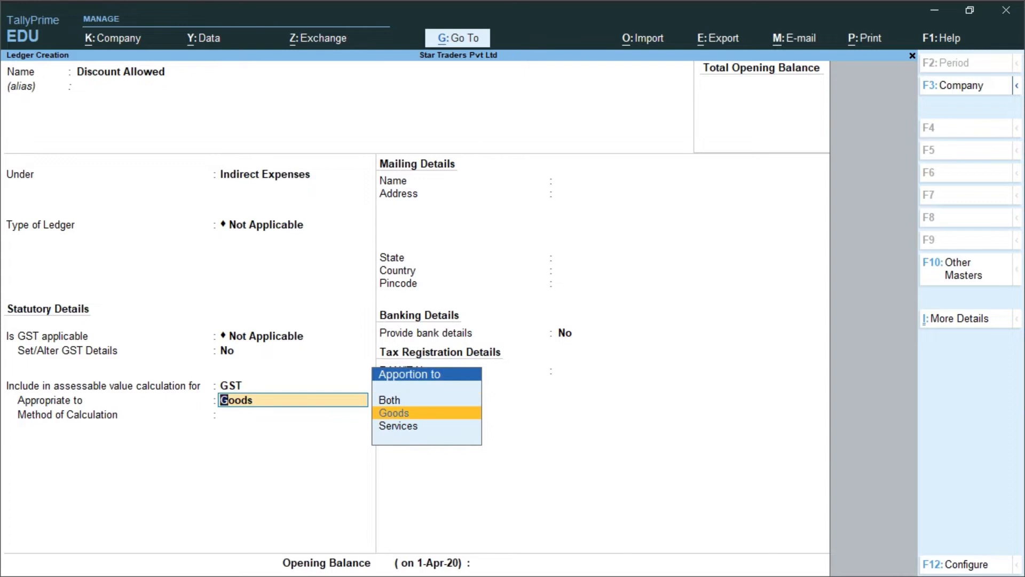
key("Return")
key("Down")
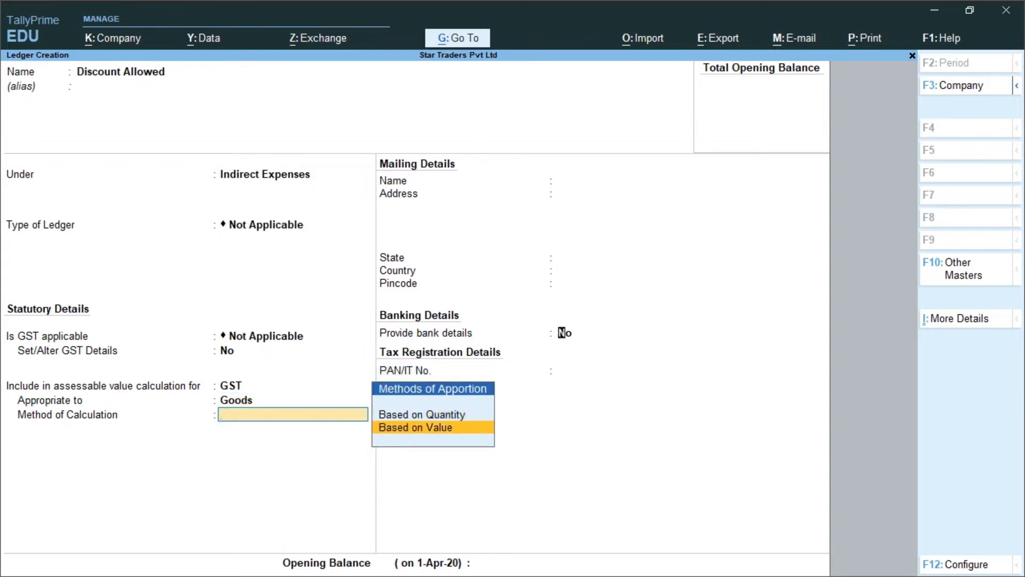
key("Return")
key("Return")
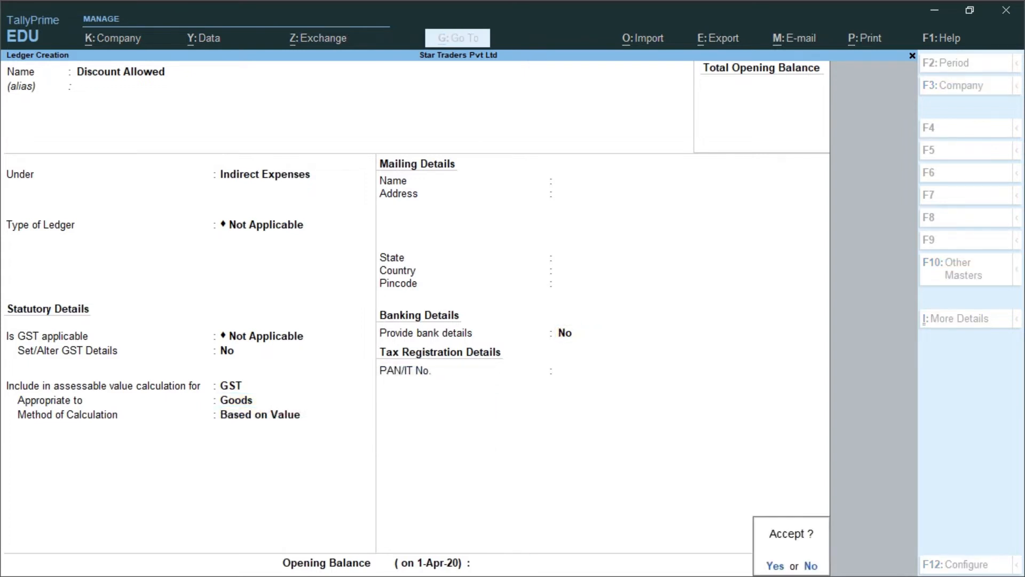
key("Return")
type("Sales A/c")
Step: Place Sales A/c under Sales Accounts with Goods as type of supply, save it, and exit to Gateway of Tally
key("Return")
key("Return")
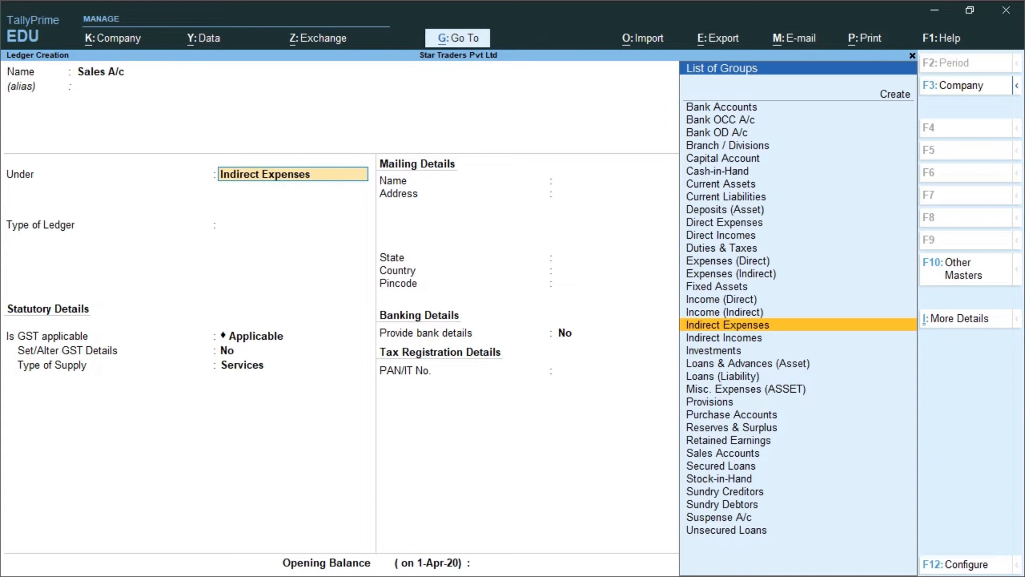
type("Sal")
key("Return")
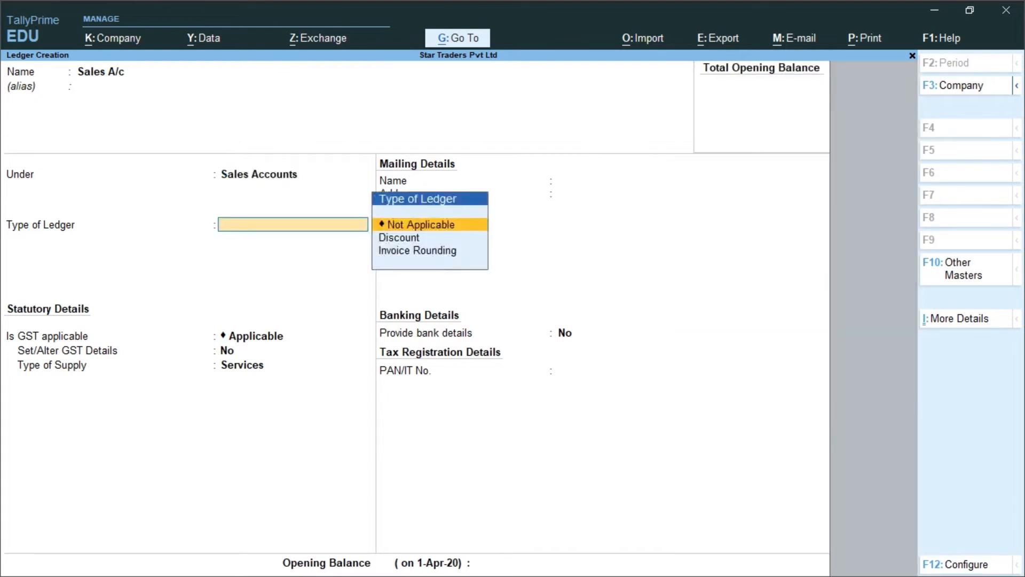
key("Return")
key("Return")
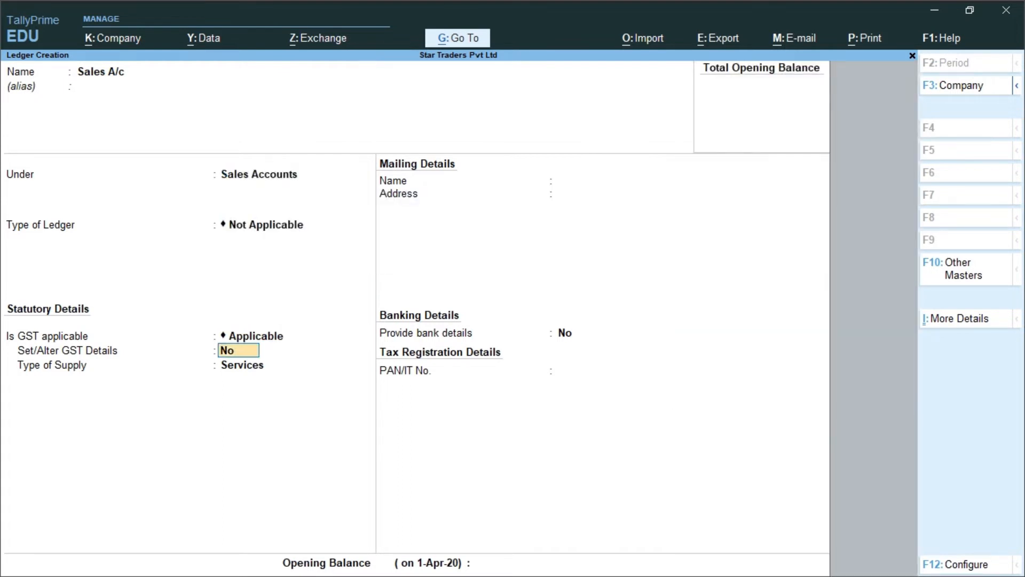
key("Return")
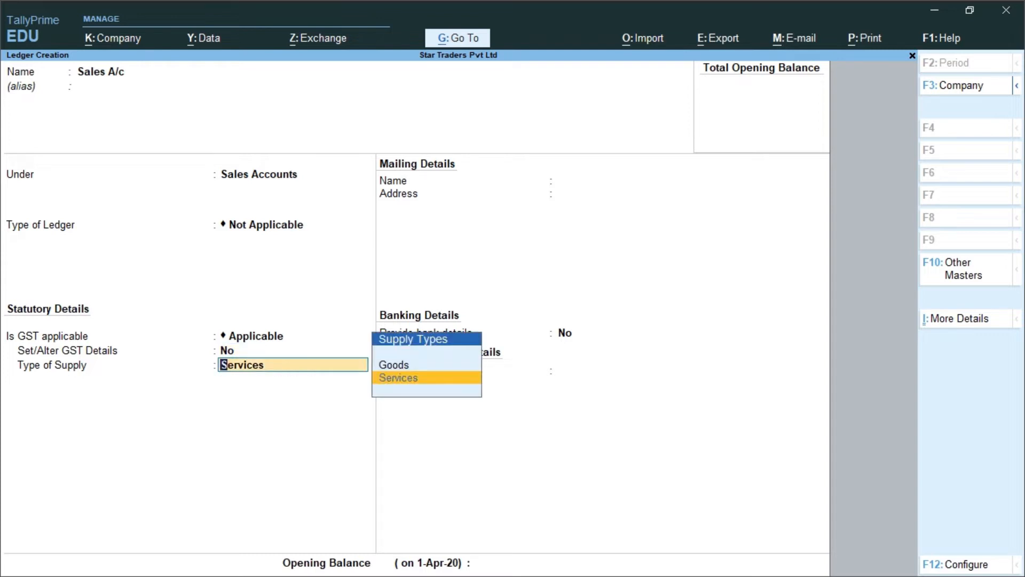
key("Up")
key("Return")
key("Return")
key("Return")
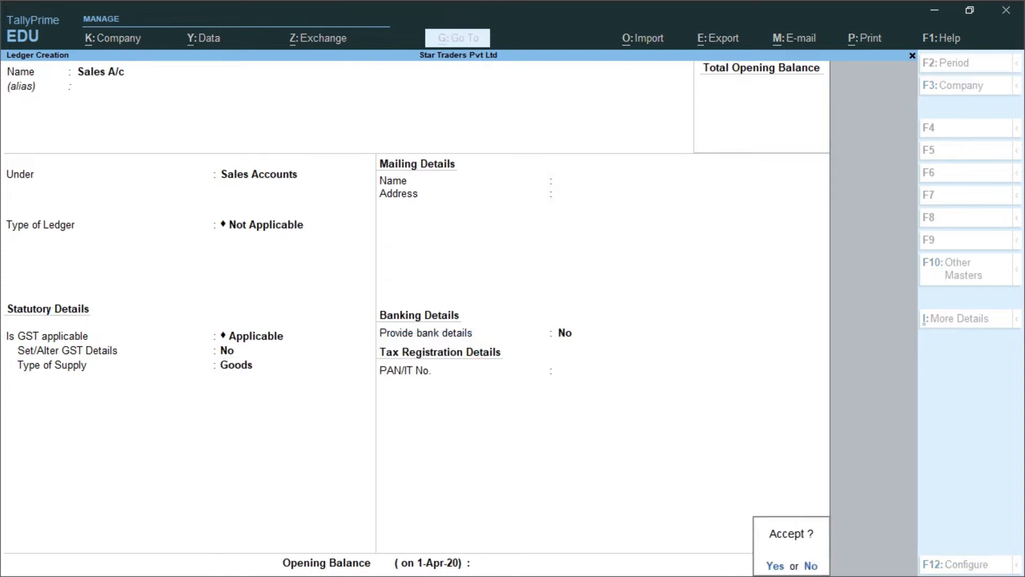
key("Return")
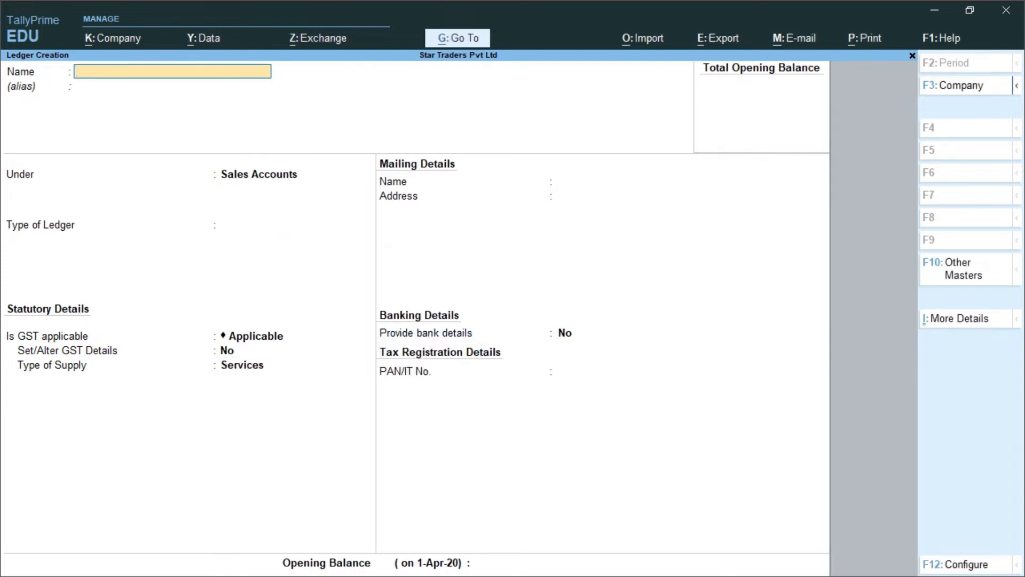
key("Escape")
key("Return")
Step: Go from the Gateway of Tally into voucher entry and switch to a Sales voucher with F8
key("Escape")
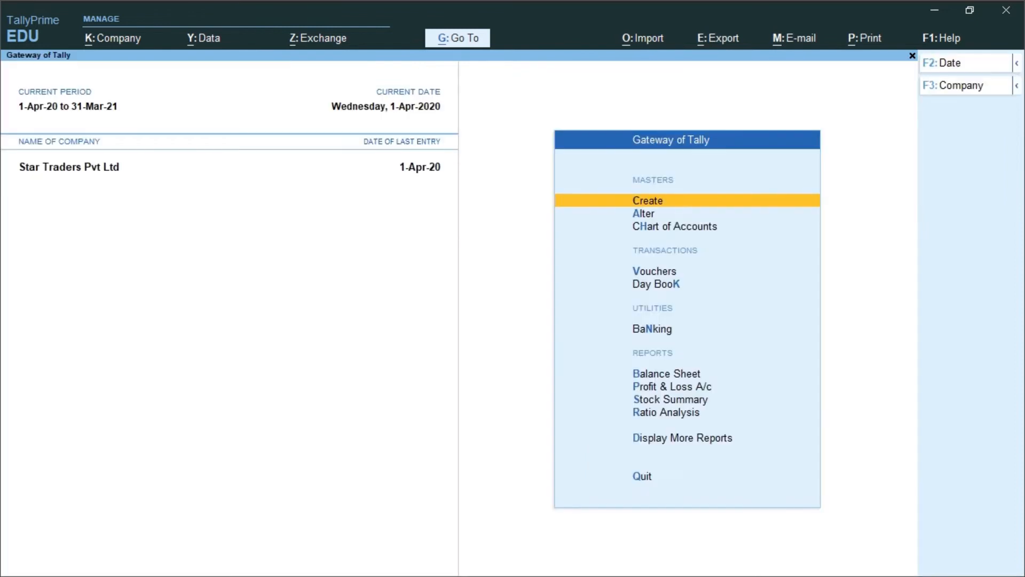
key("Down")
key("Down")
key("Down")
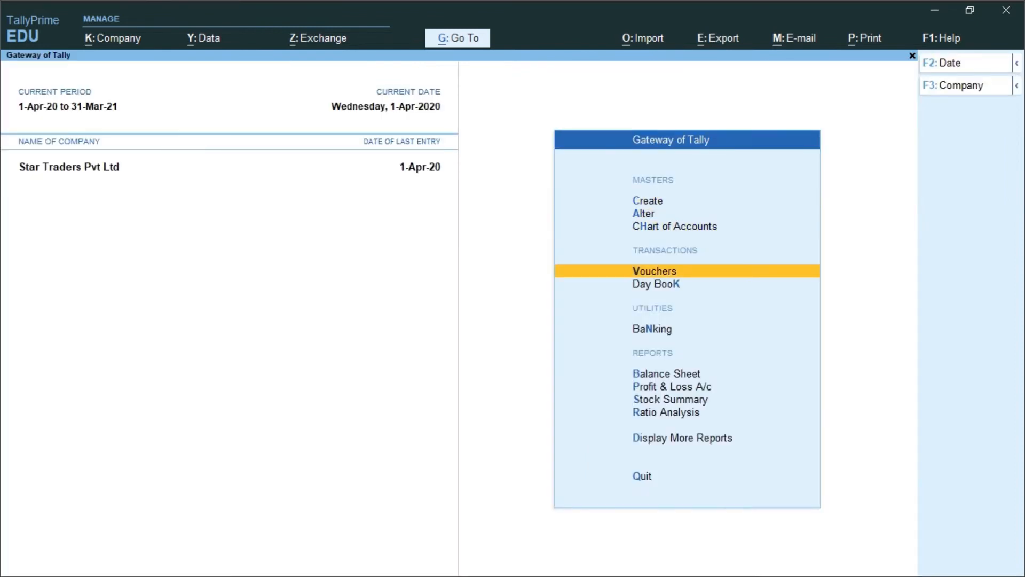
key("Return")
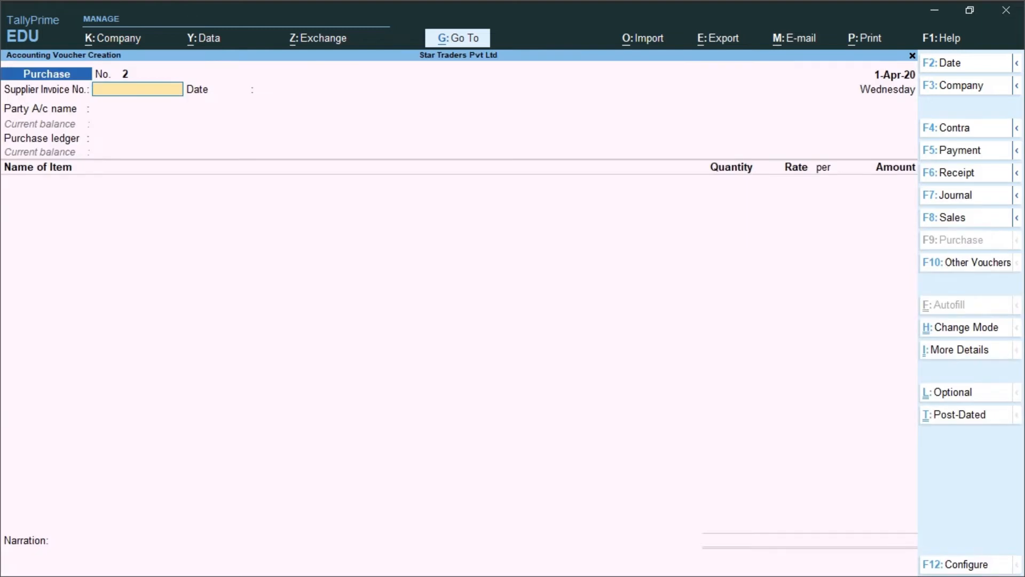
key("F8")
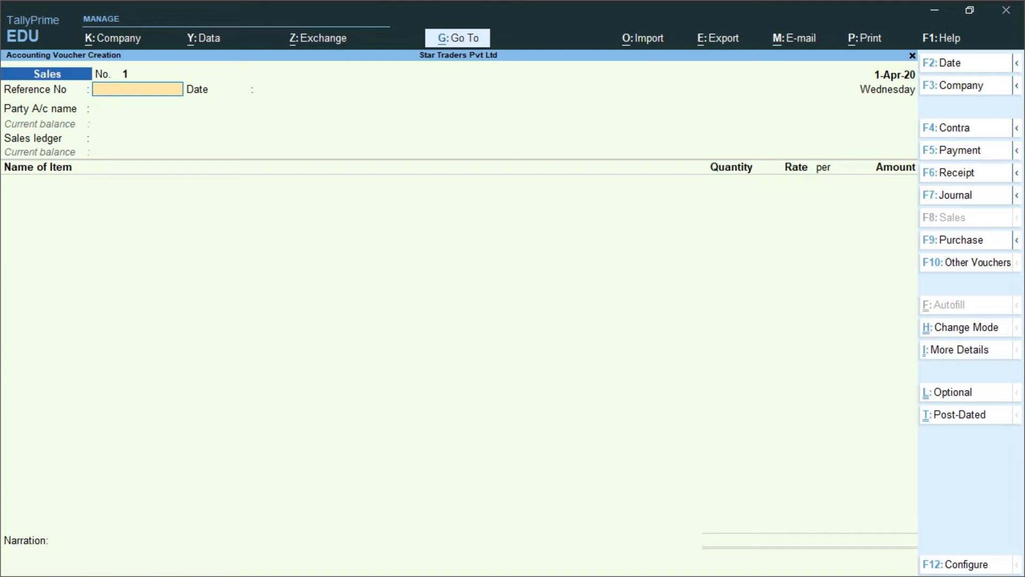
Step: Enter reference sal\01, keep the date, and select Manya Tradres as the party
type("sal\\01")
key("Return")
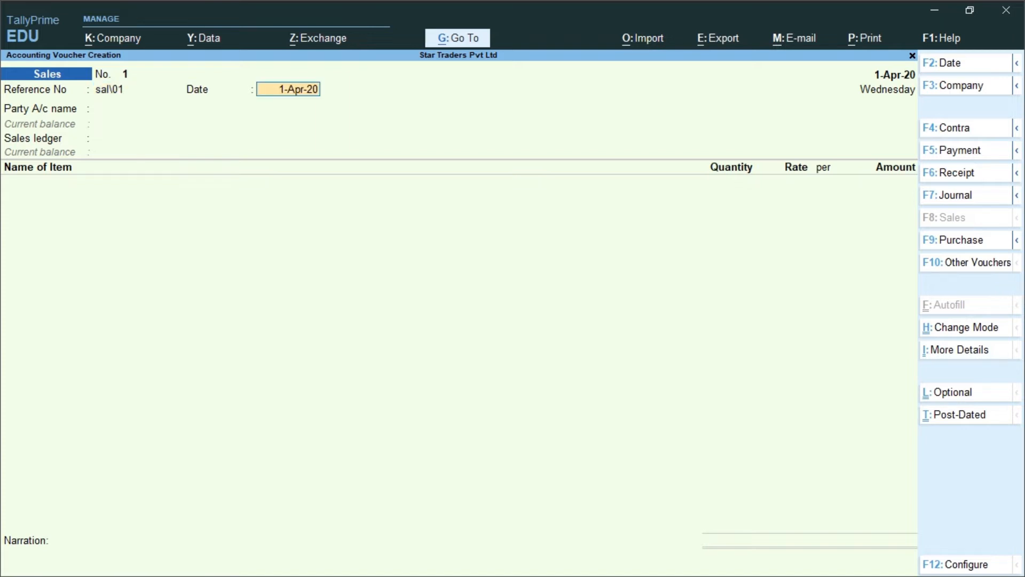
key("Return")
key("Down")
key("Down")
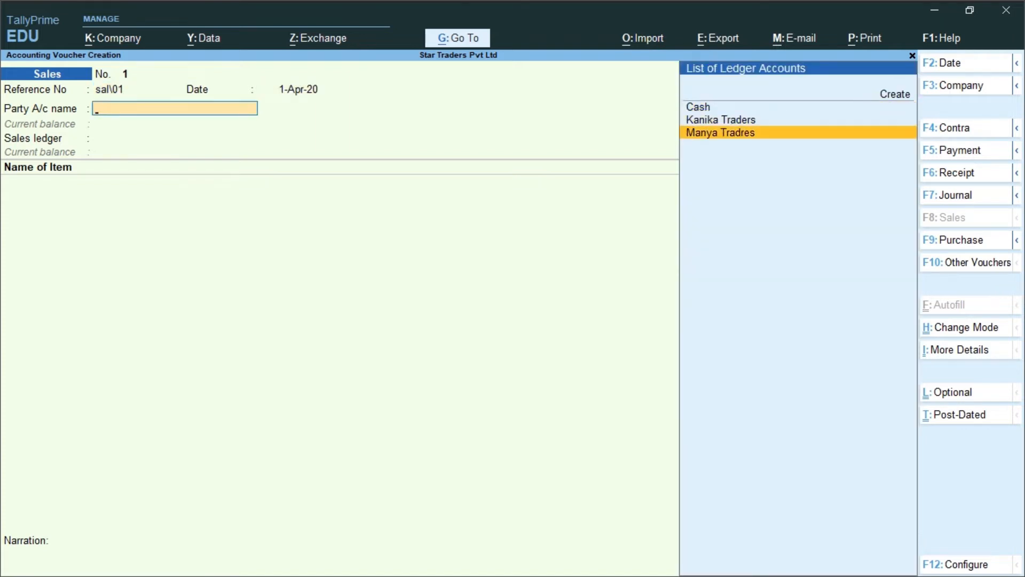
key("Return")
key("Return")
key("Return")
key("Return")
key("Return")
key("Return")
key("Return")
key("Return")
key("Return")
key("Return")
key("Return")
key("Return")
key("Return")
key("Return")
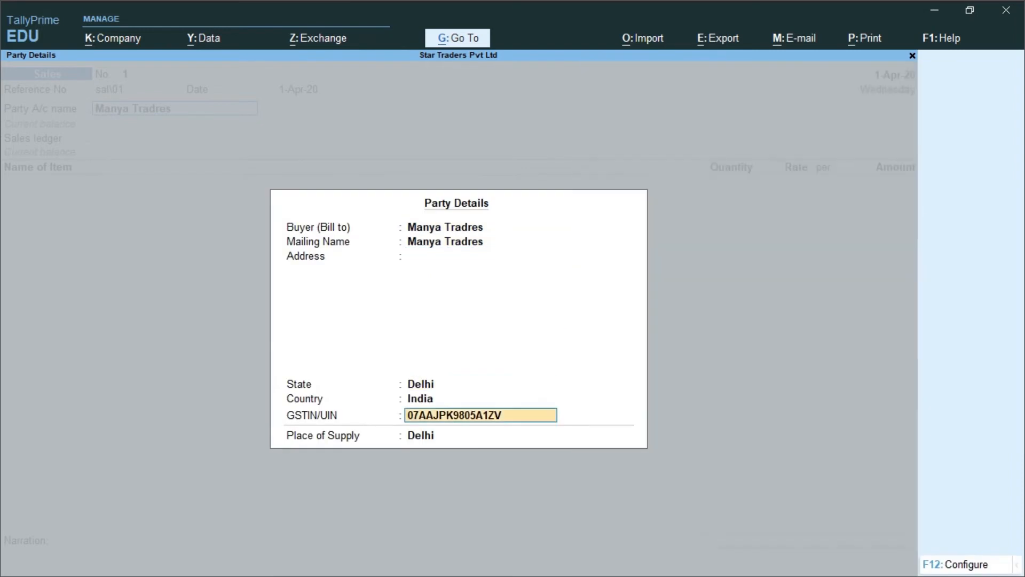
key("Return")
key("Return")
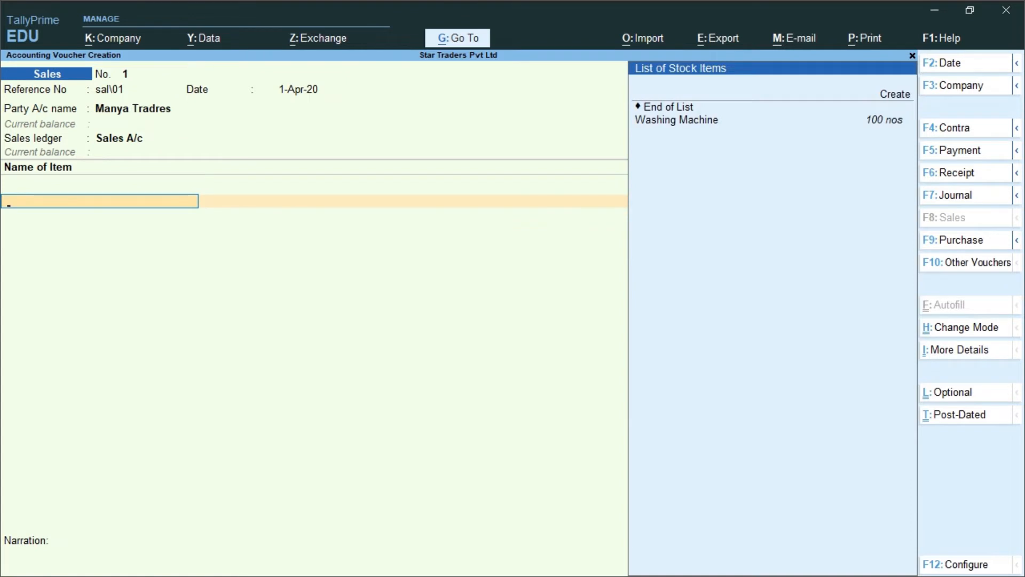
Step: Add Washing Machine as the item with quantity 50 and rate 12,000
key("Down")
key("Return")
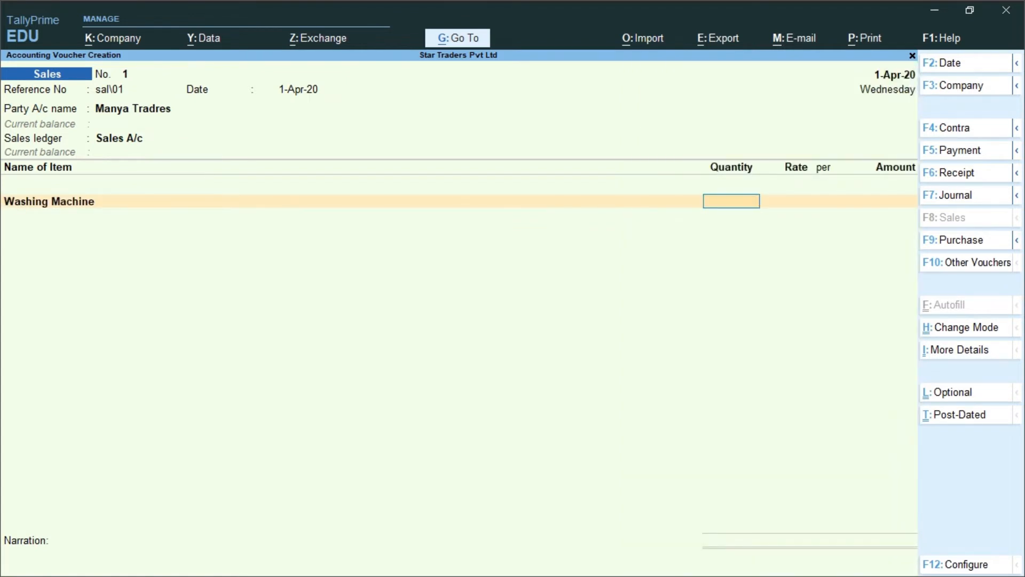
type("50")
key("Return")
type("12,00")
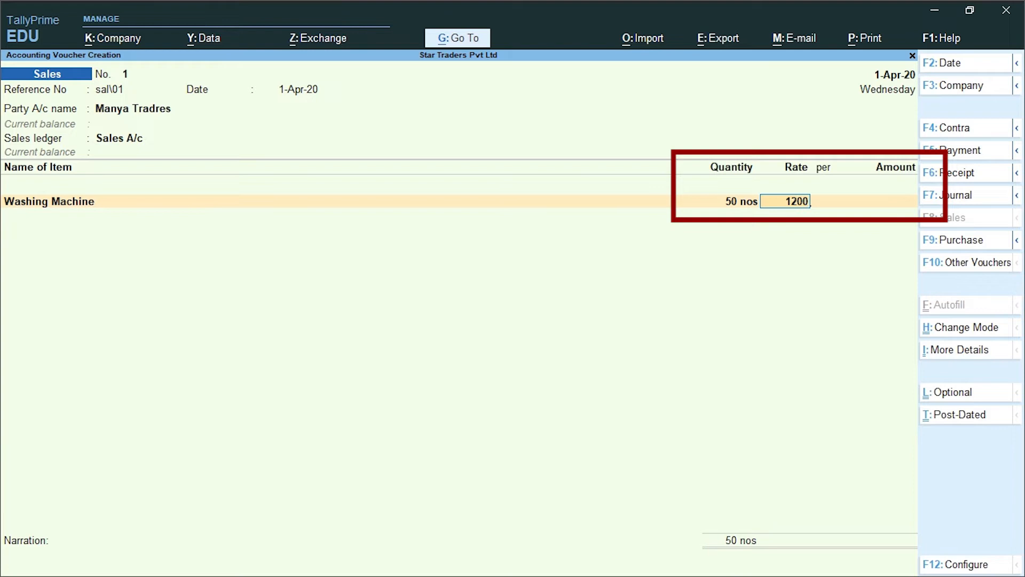
type("0")
Step: Finish the washing machine line and add Packing Charges of 11,000
key("Return")
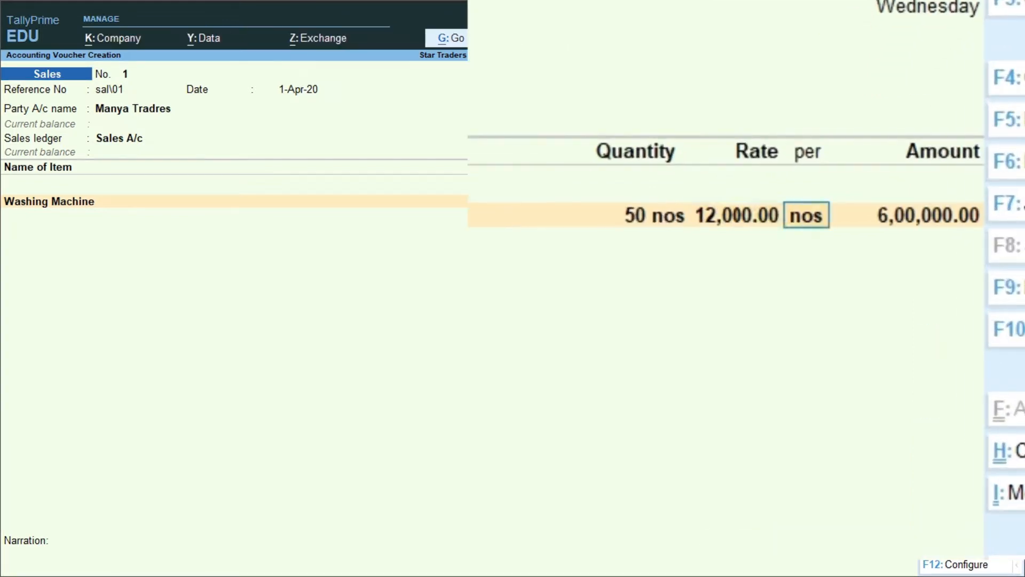
key("Return")
key("Return")
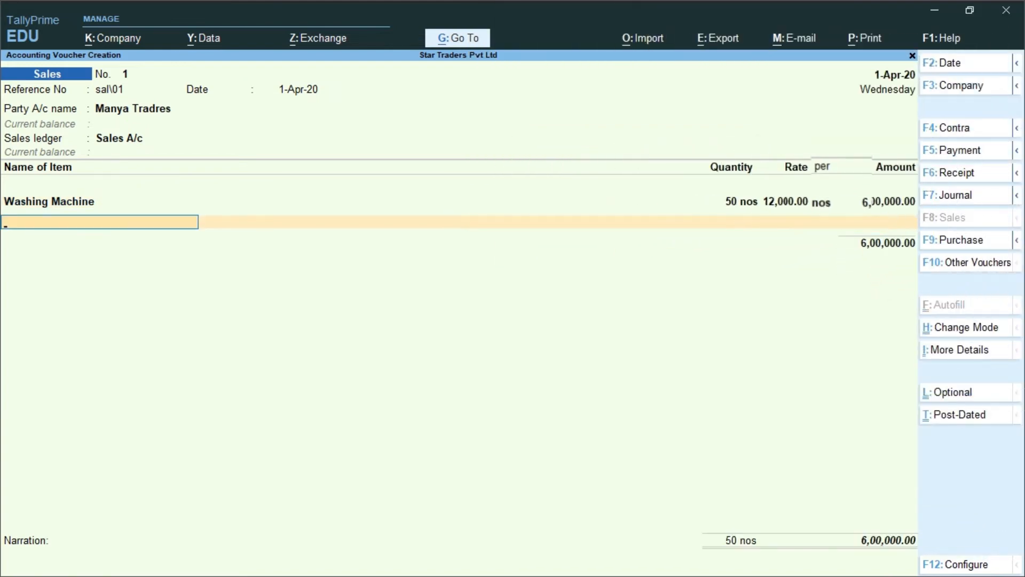
key("Return")
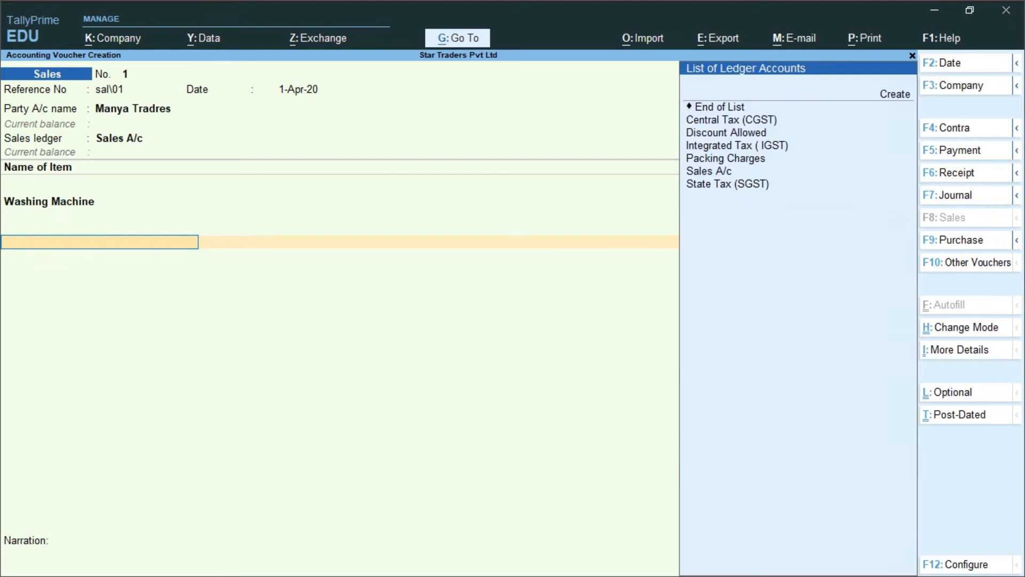
key("Down")
key("Down")
key("Down")
key("Down")
key("Return")
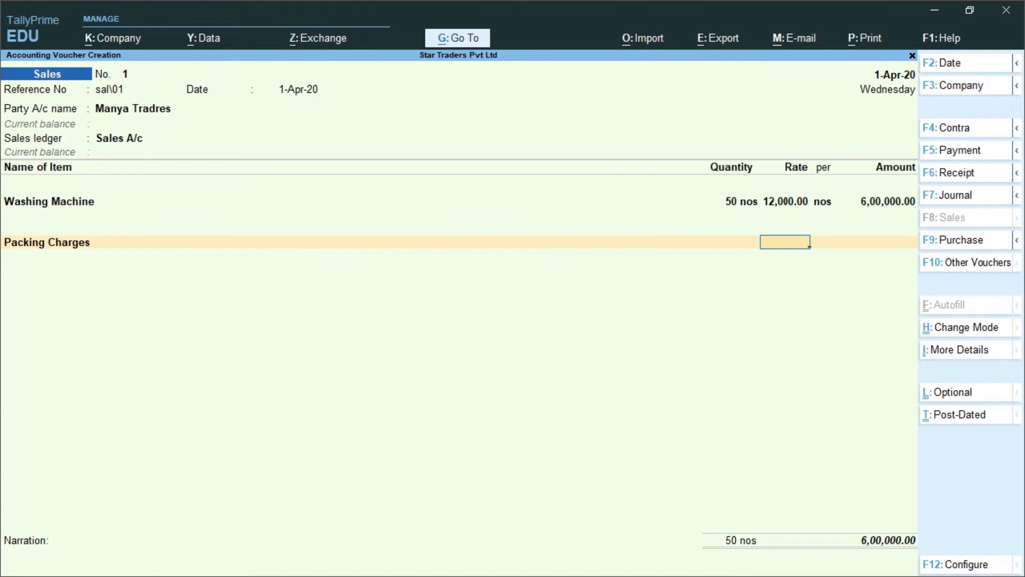
key("Return")
type("11000")
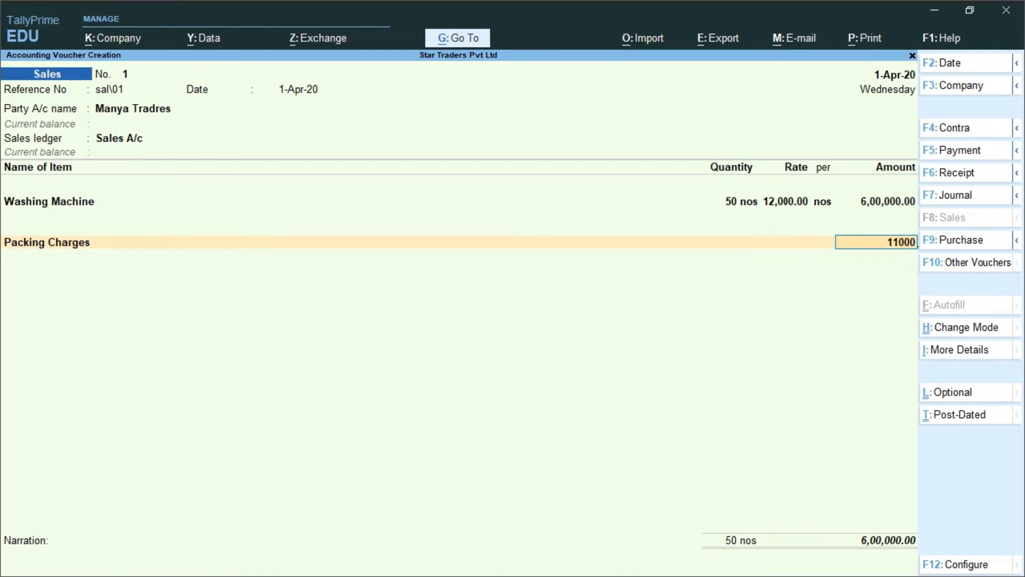
key("Return")
Step: Add Discount Allowed at -2%, giving a 12,000 discount
type("D")
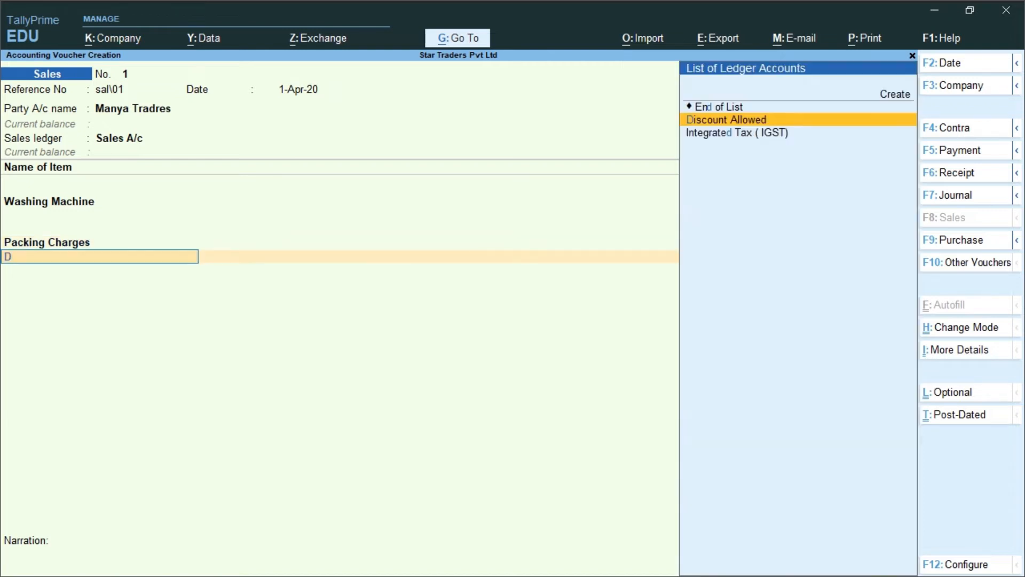
key("Return")
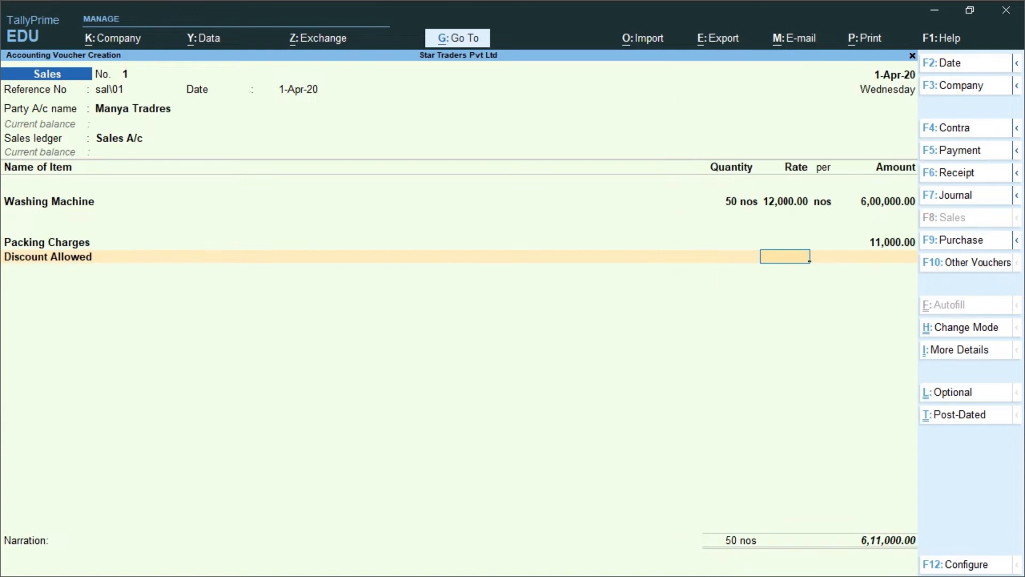
type("-2")
key("Return")
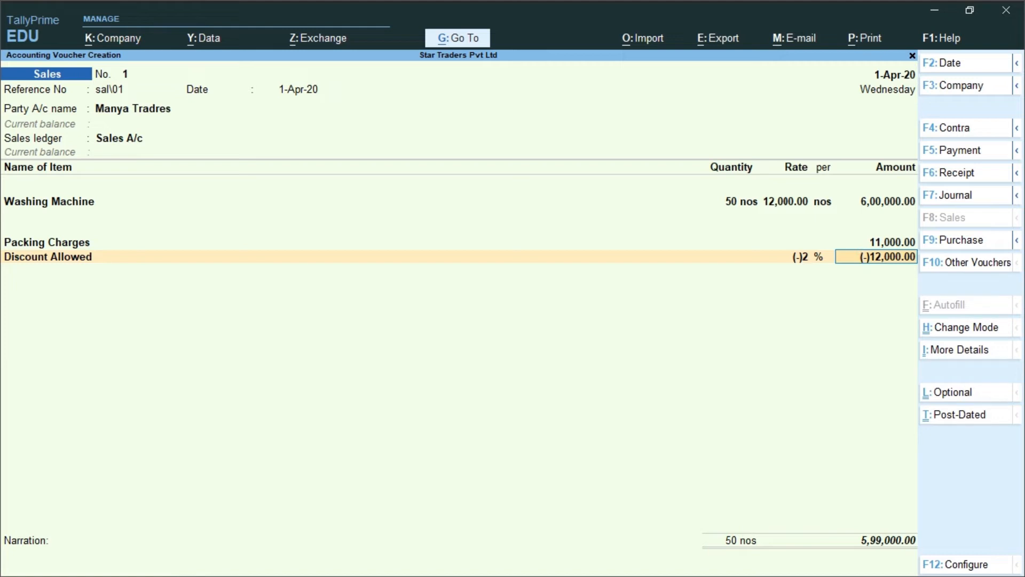
key("Return")
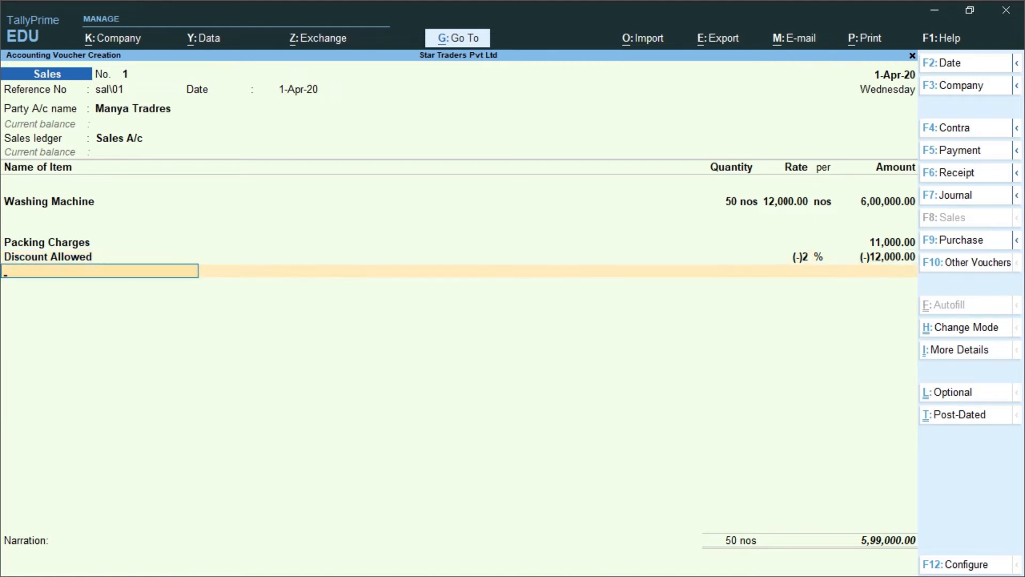
Step: Add Central Tax (CGST) and State Tax (SGST) ledgers at 53,910 each
type("Central Tax (CGST")
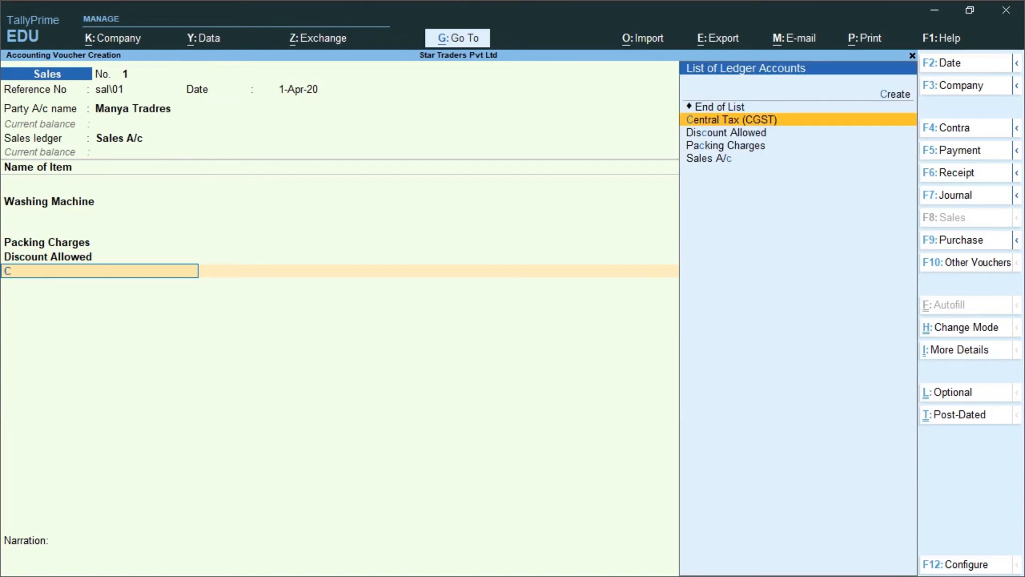
key("Return")
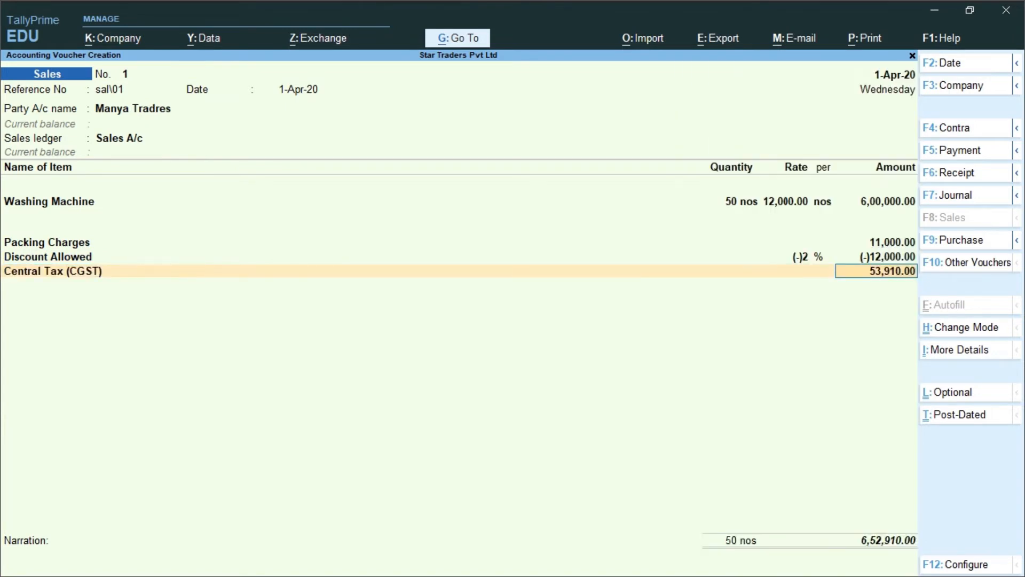
key("Return")
type("S")
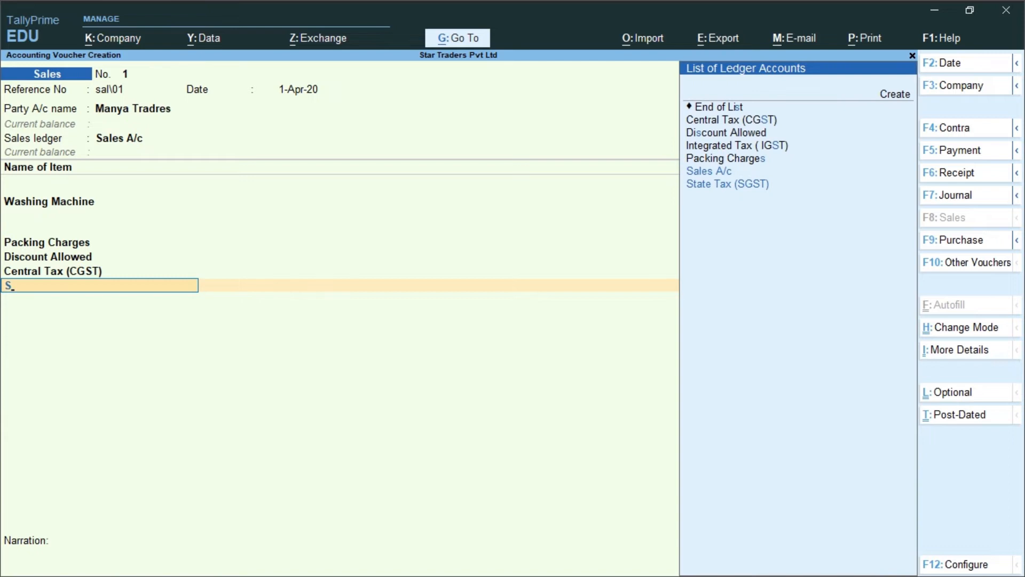
key("Down")
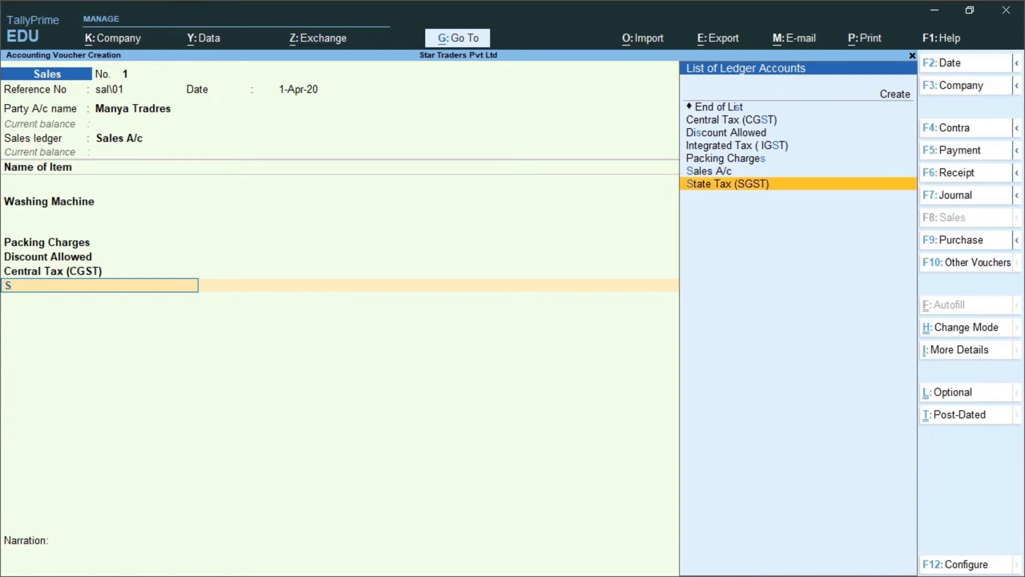
key("Return")
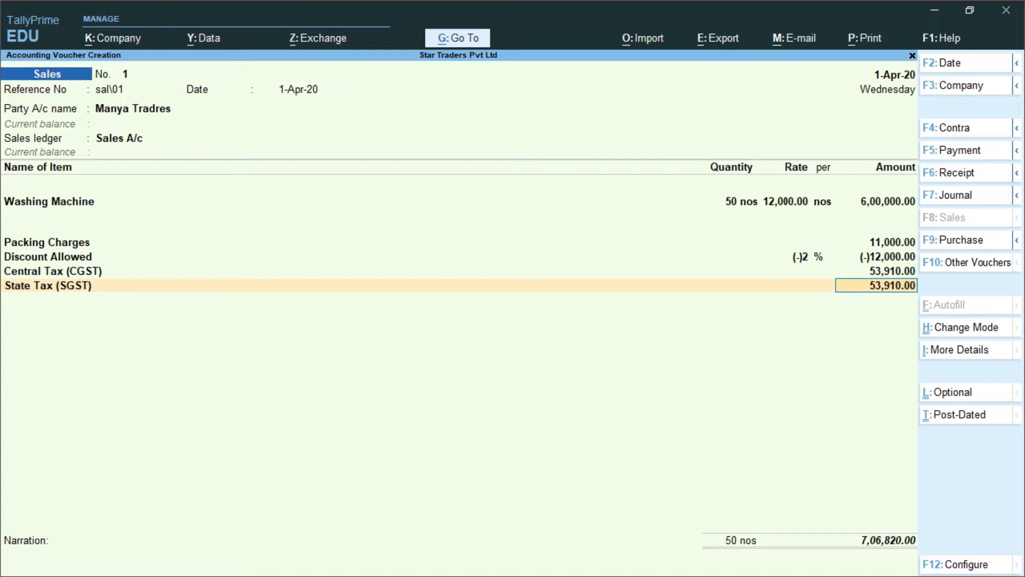
key("ctrl+i")
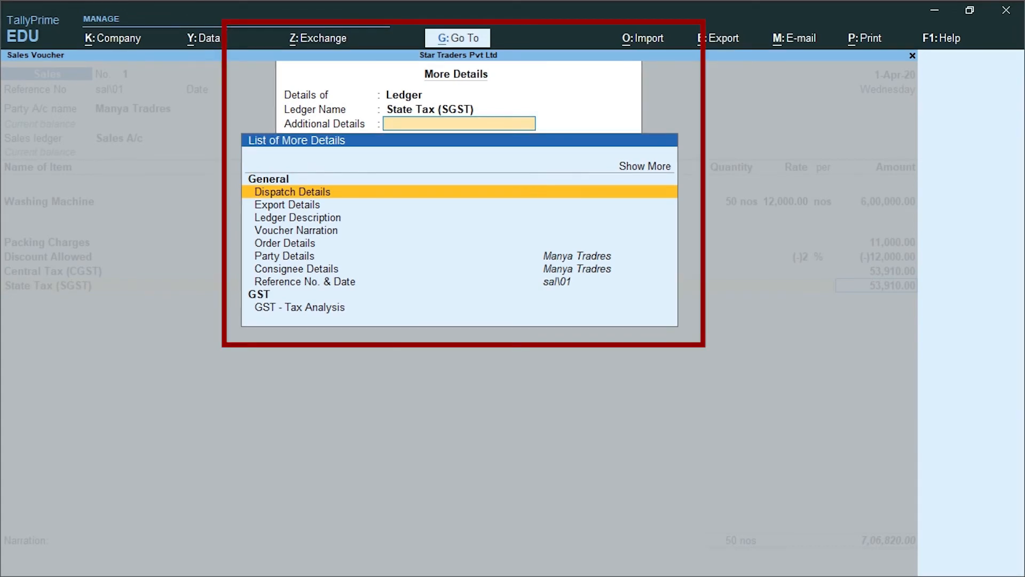
Step: Review the detailed GST tax analysis line by line (5,99,000 taxable, 1,07,820 tax), then return to the voucher
type("gst")
key("Return")
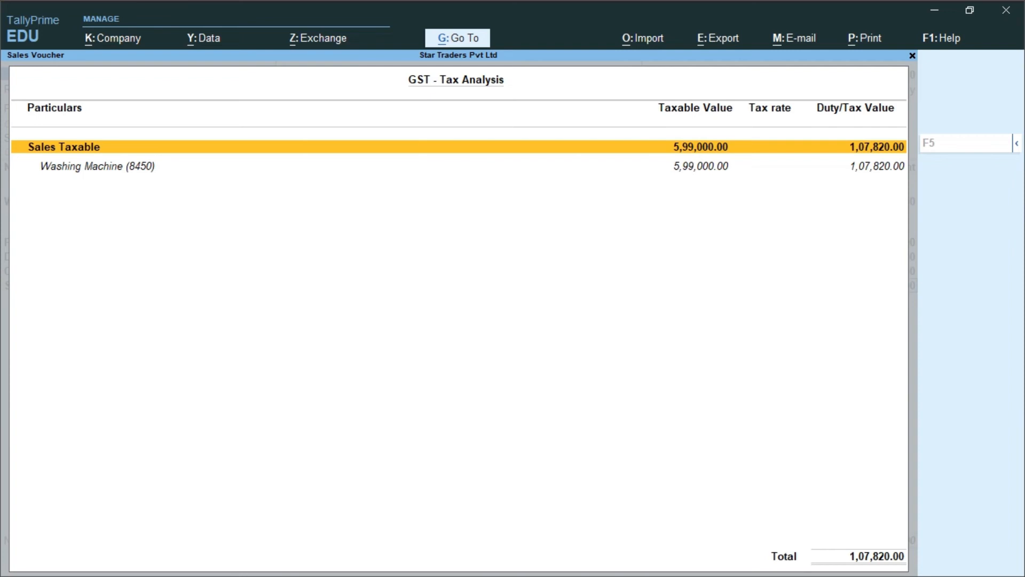
key("alt+F1")
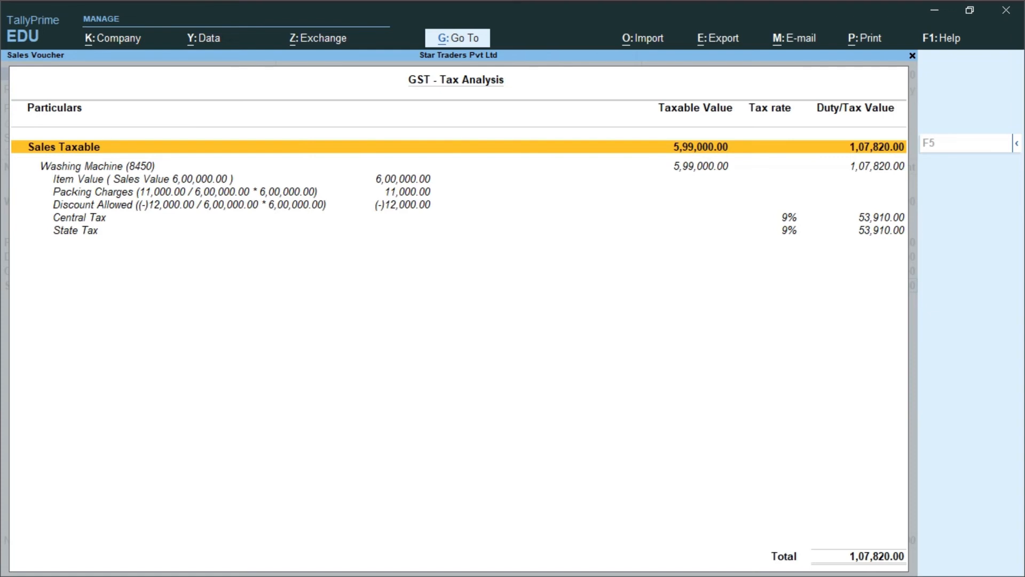
key("Down")
key("Down")
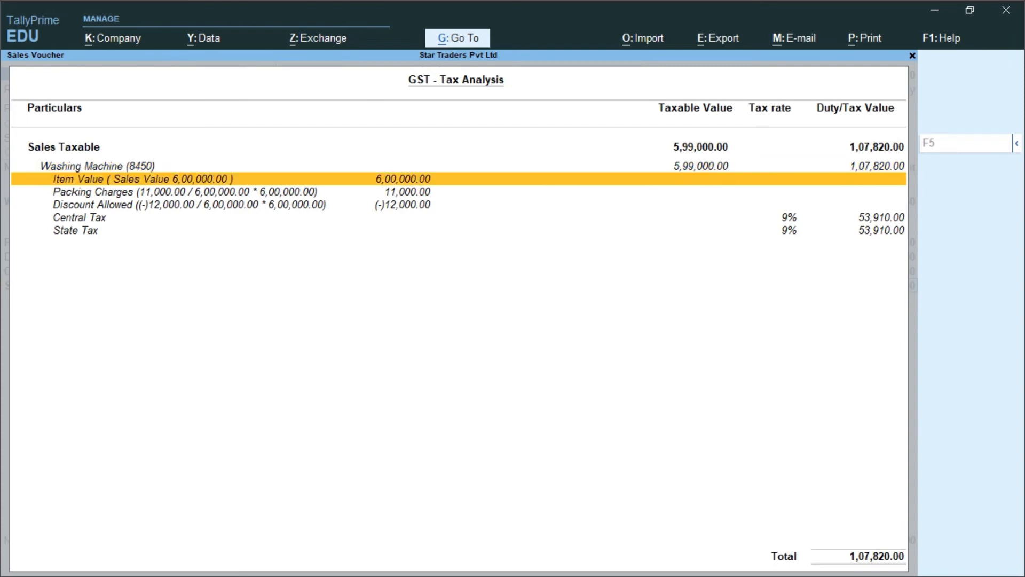
key("Down")
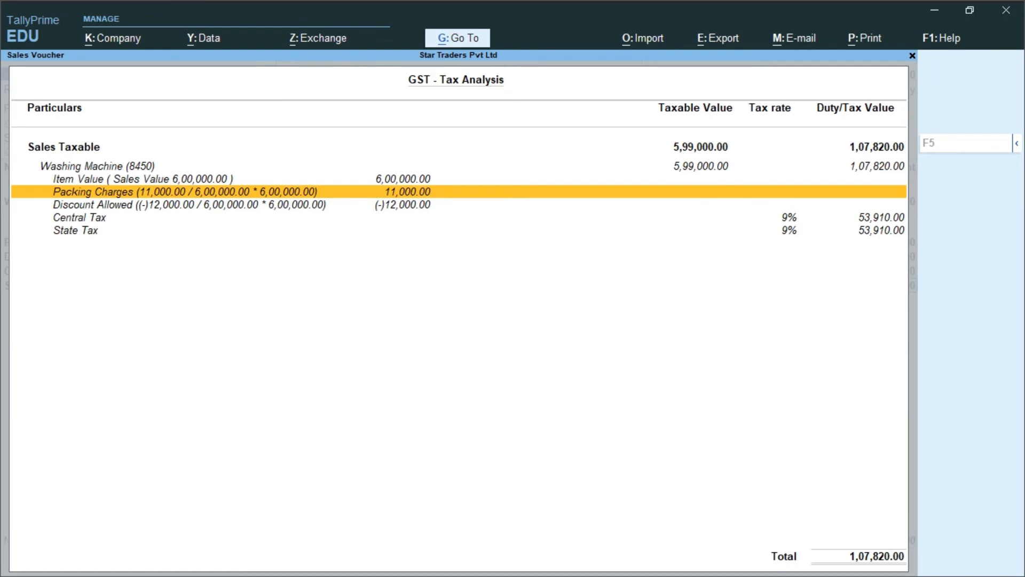
key("Down")
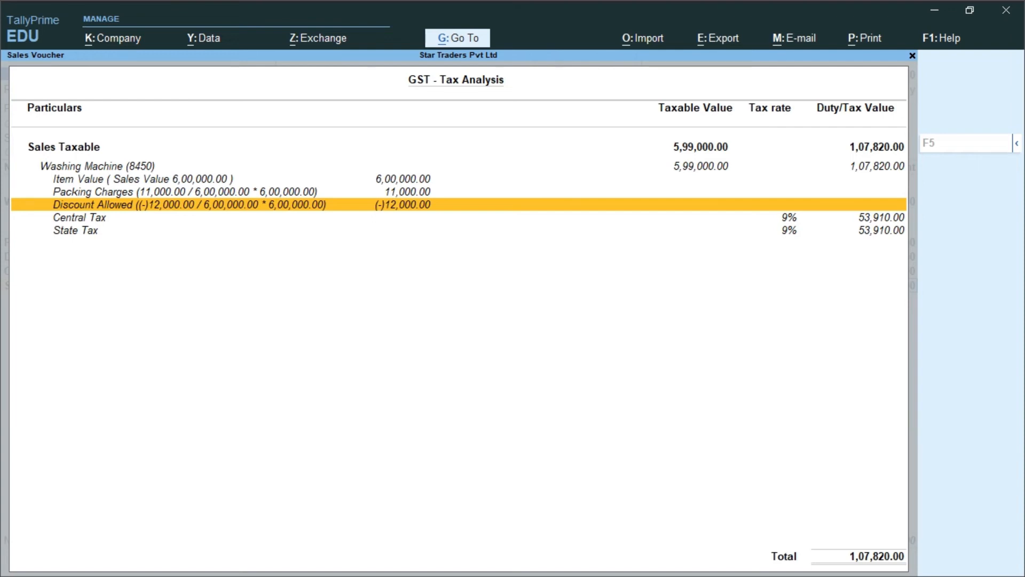
key("Down")
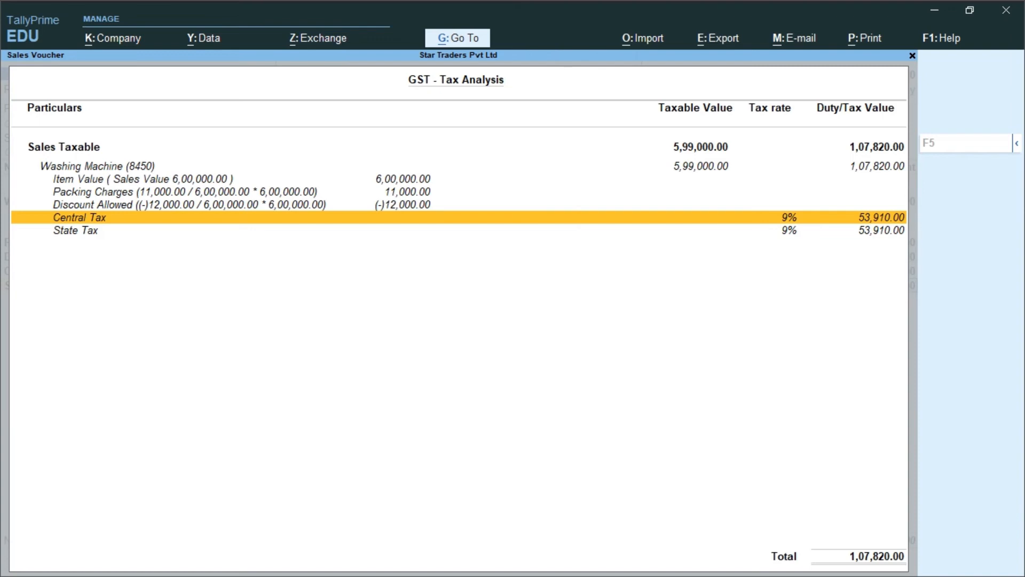
key("Down")
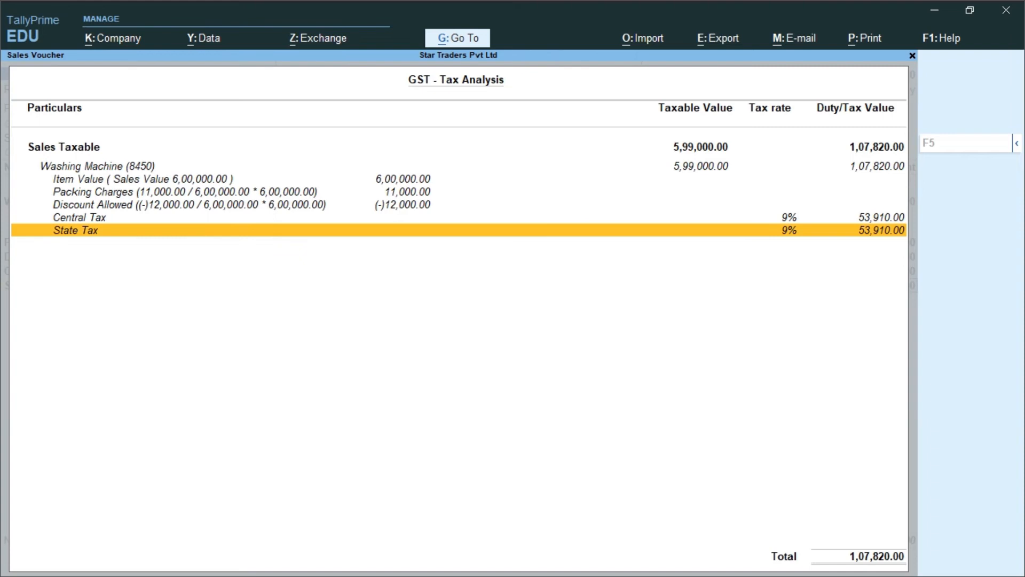
key("Escape")
key("Return")
Step: Add new bill reference Sal\01 and save the sales voucher for 7,06,820
key("Return")
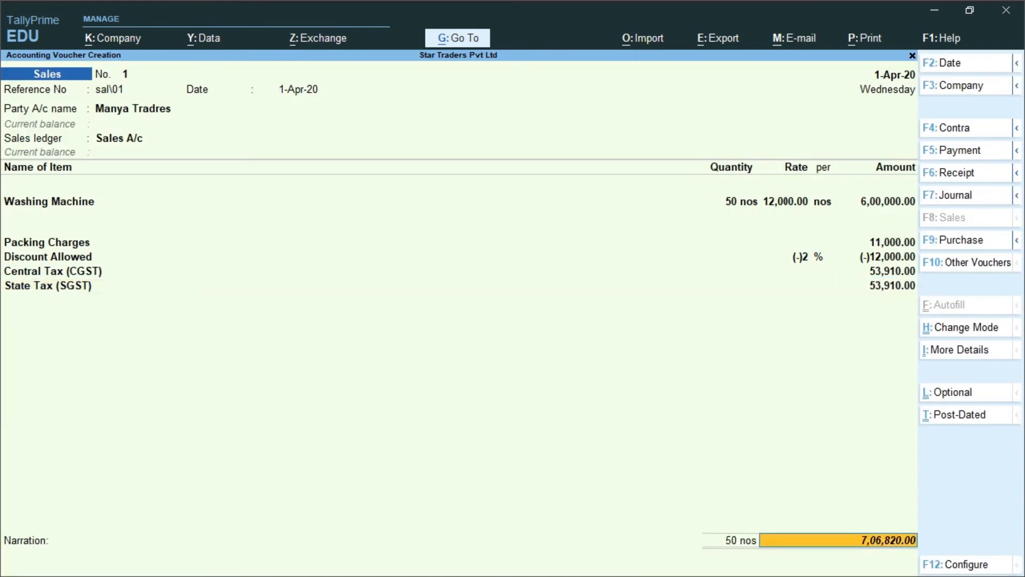
key("Return")
key("Return")
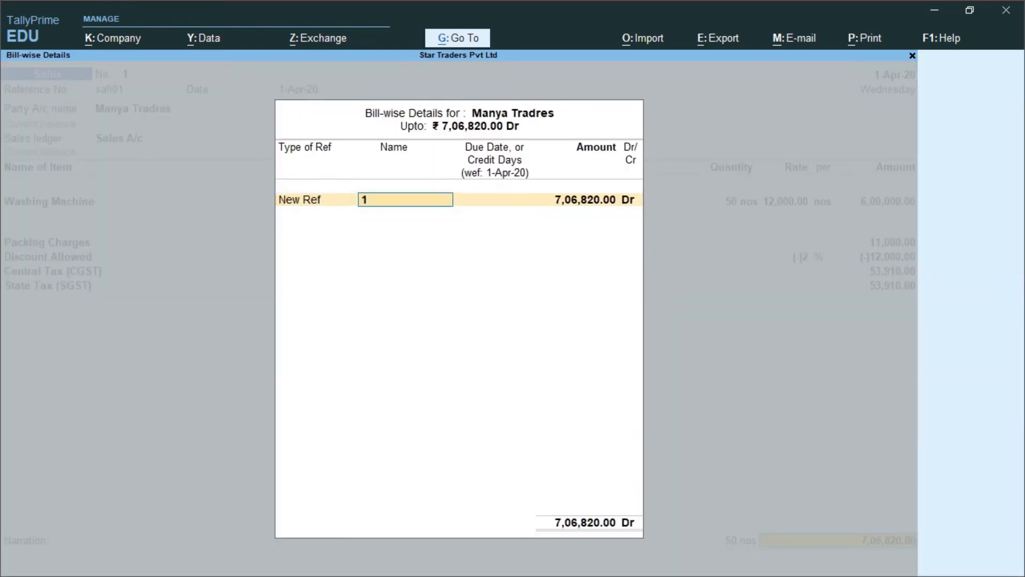
type("Sal\\01")
key("Return")
key("Return")
key("Return")
key("Return")
key("Return")
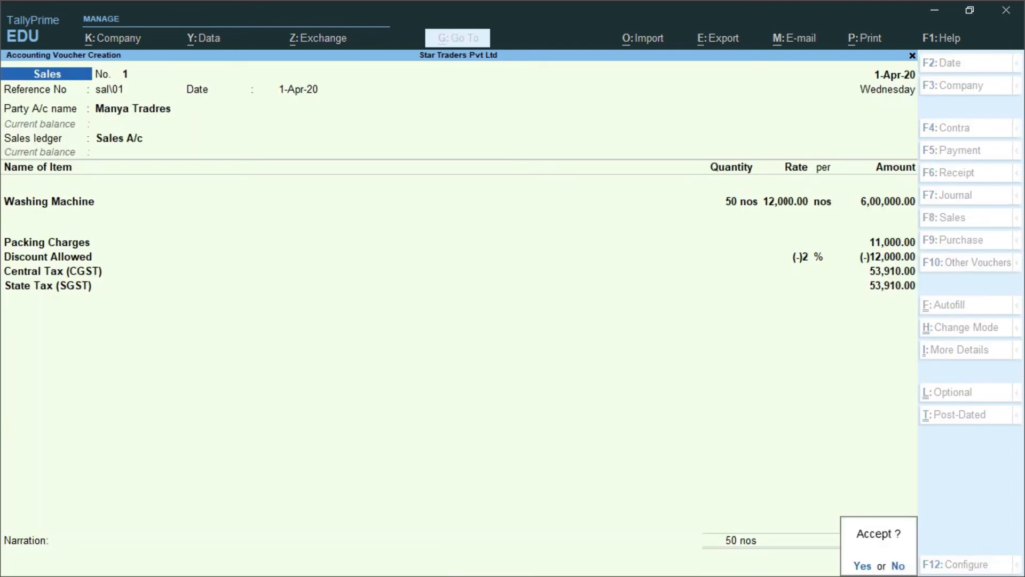
key("y")
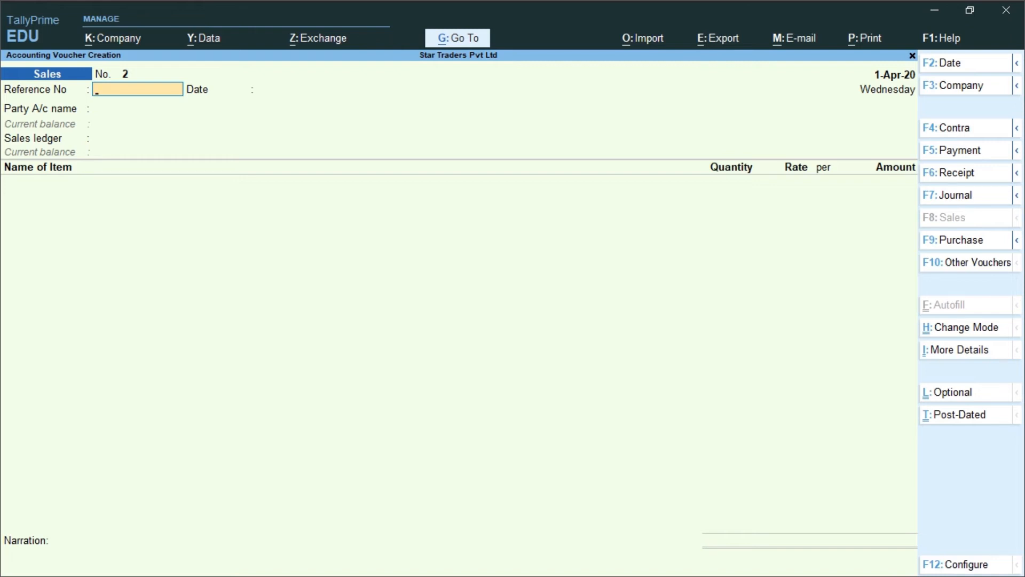
Step: Reopen saved sales voucher No. 1 and bring up its print options
key("Page_Up")
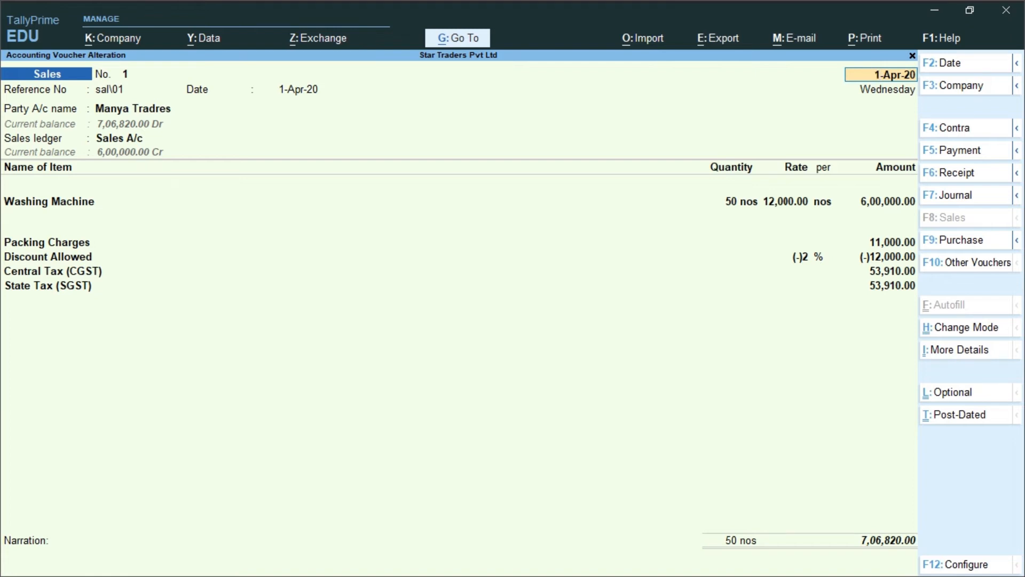
key("alt")
key("alt+p")
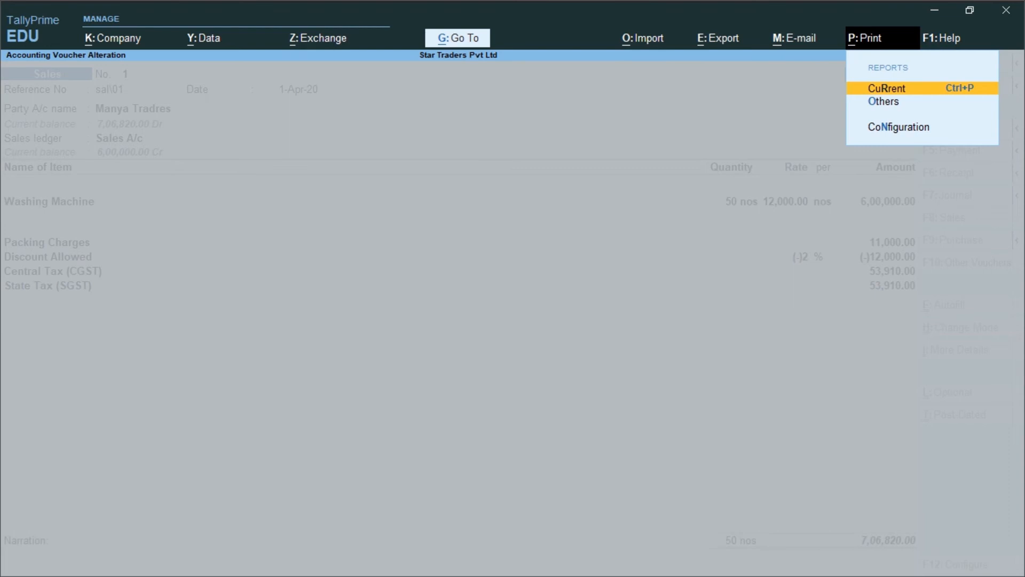
Step: Preview the current voucher's Tax Invoice zoomed in, checking the ₹7,06,820 total and 1,07,820 tax
key("Return")
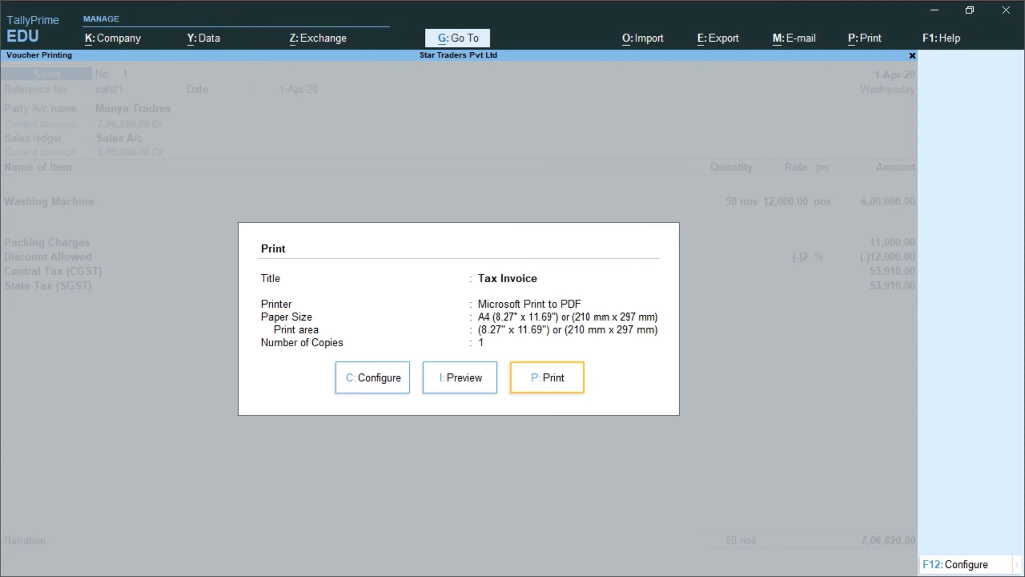
key("i")
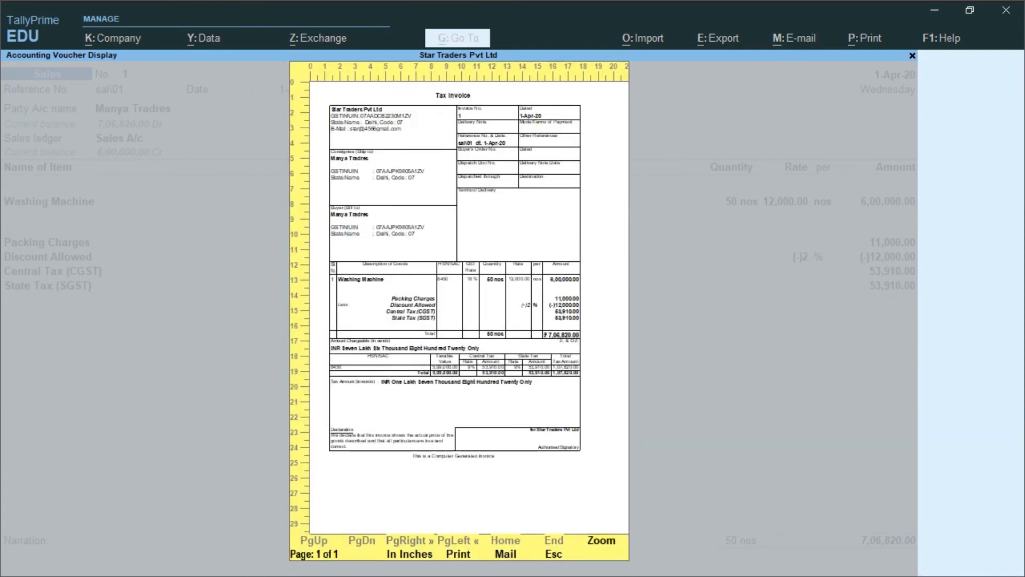
key("alt+z")
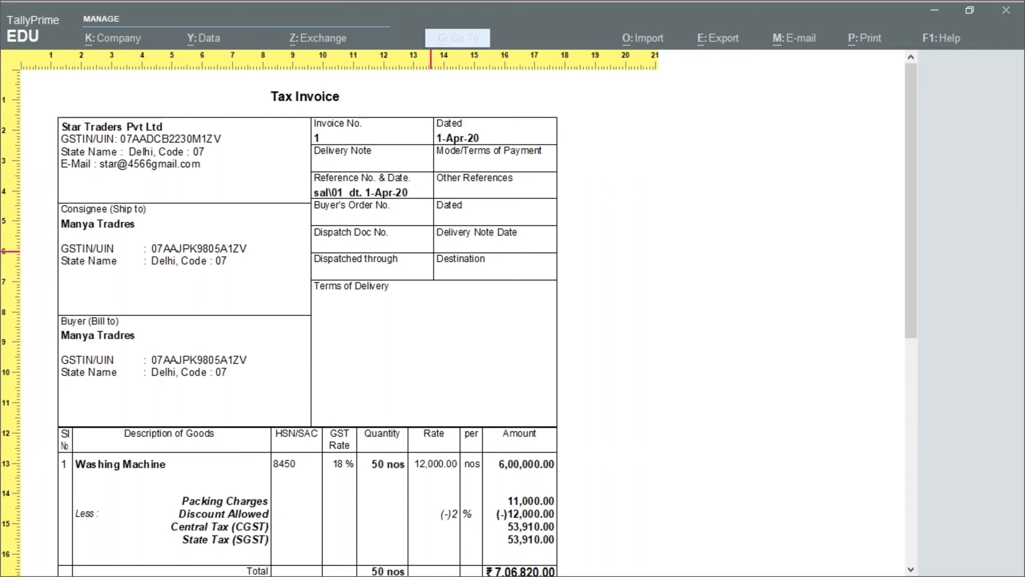
scroll(430, 251, "down", 5)
scroll(430, 251, "down", 3)
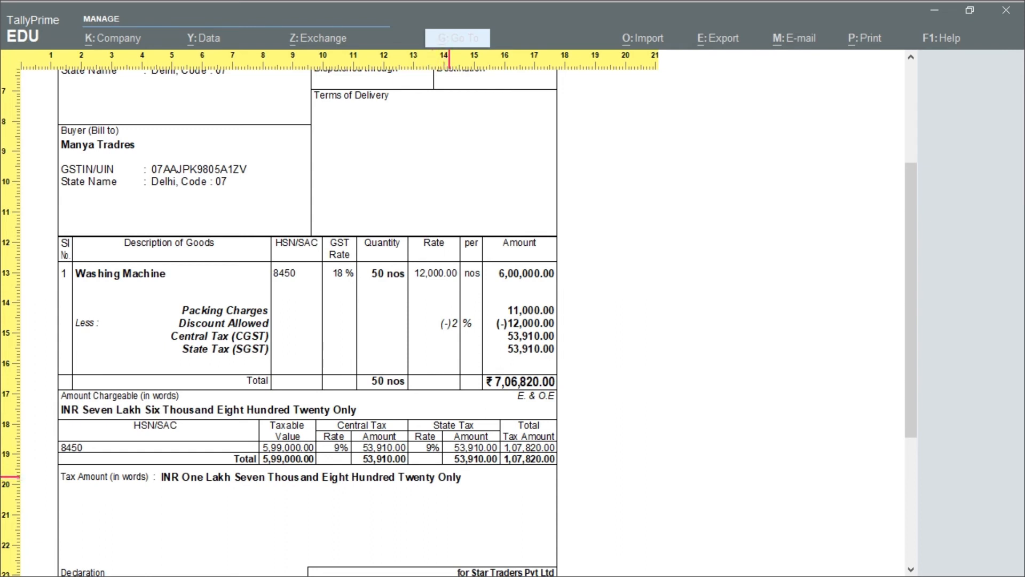
key("z")
Step: Close the invoice preview and print settings, then begin leaving the voucher
key("Escape")
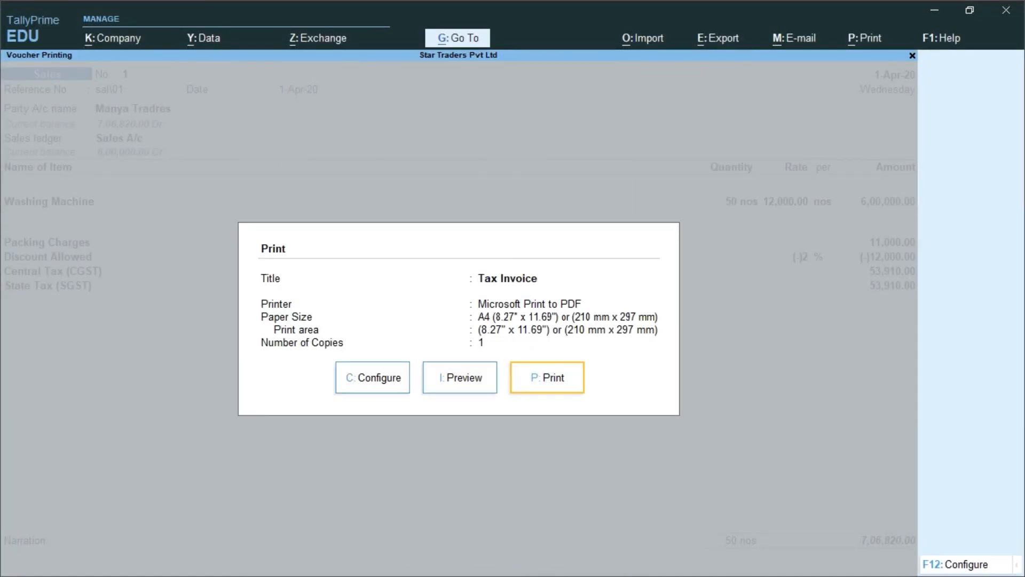
key("Escape")
key("Escape")
key("Escape")
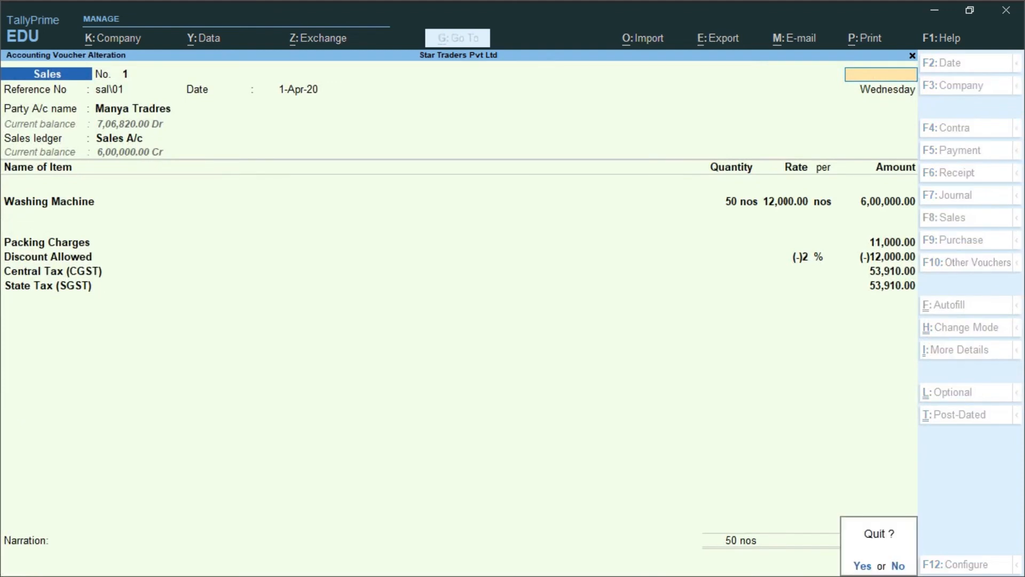
Step: Leave the voucher and open the GSTR-1 report via Display More Reports > GST Reports
key("Return")
key("Escape")
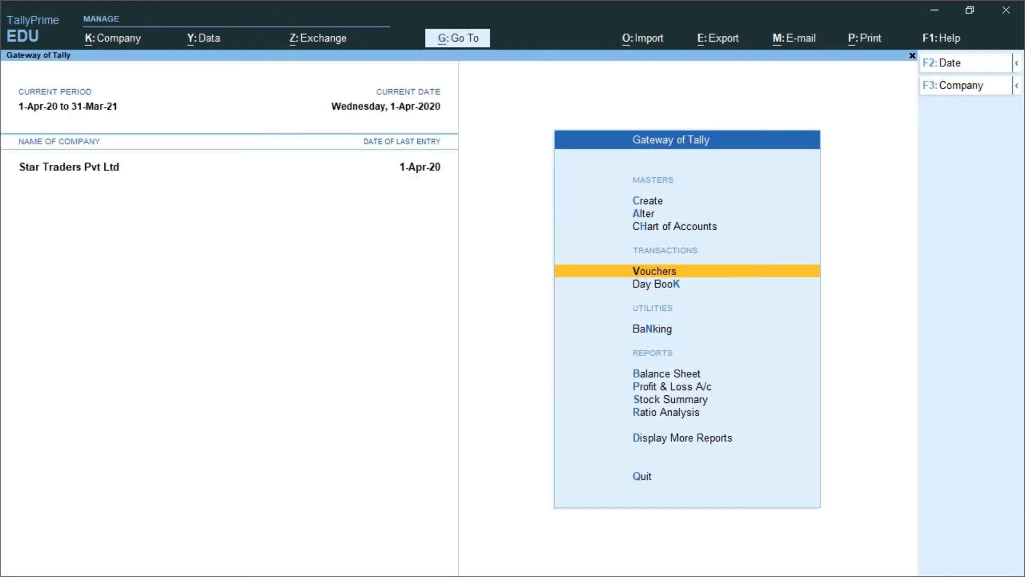
key("Down")
key("Down")
key("Down")
key("Down")
key("Down")
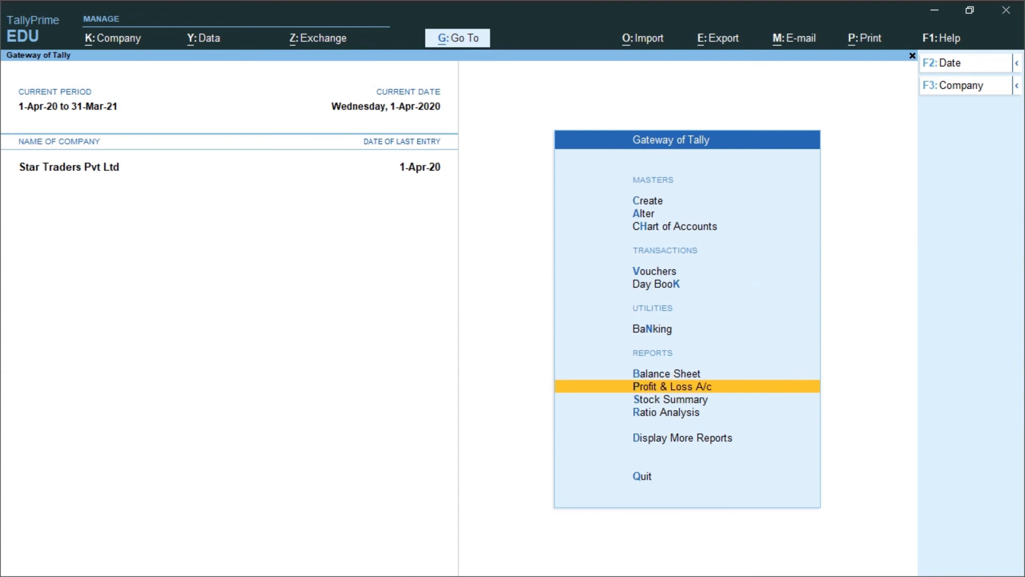
key("Down")
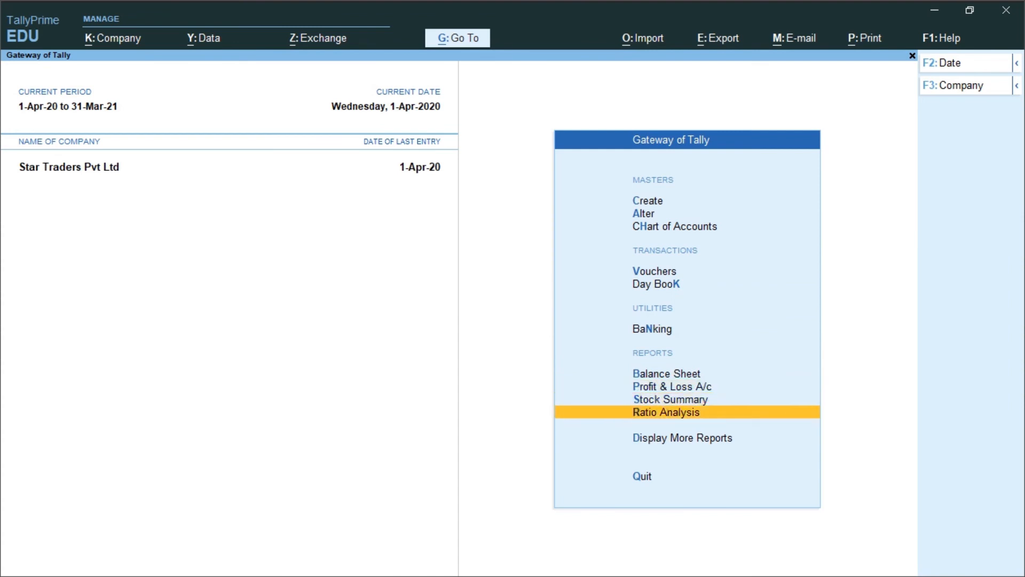
key("Down")
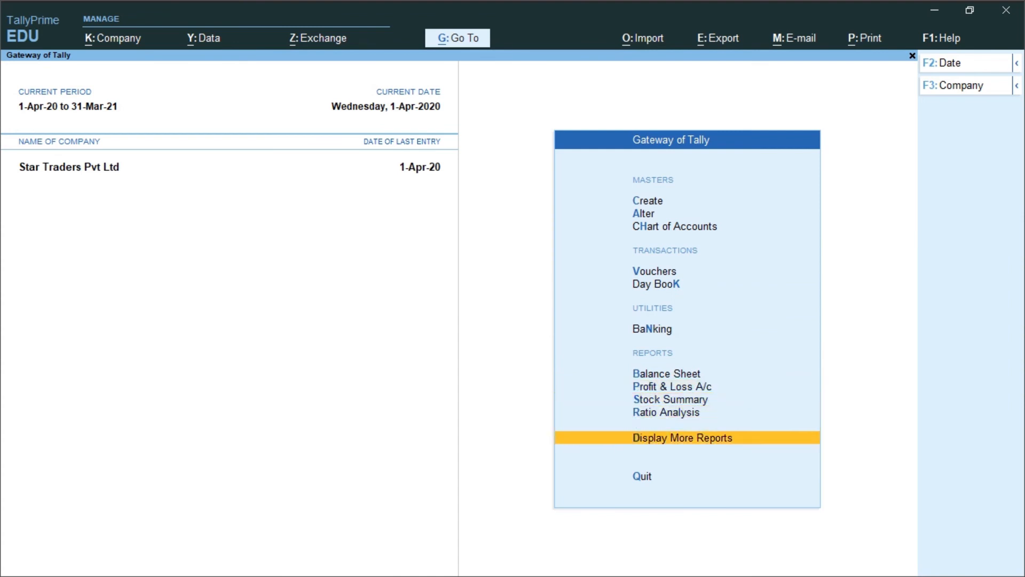
key("Return")
key("Down")
key("Down")
key("Down")
key("Down")
key("Down")
key("Down")
key("Down")
key("Down")
key("Down")
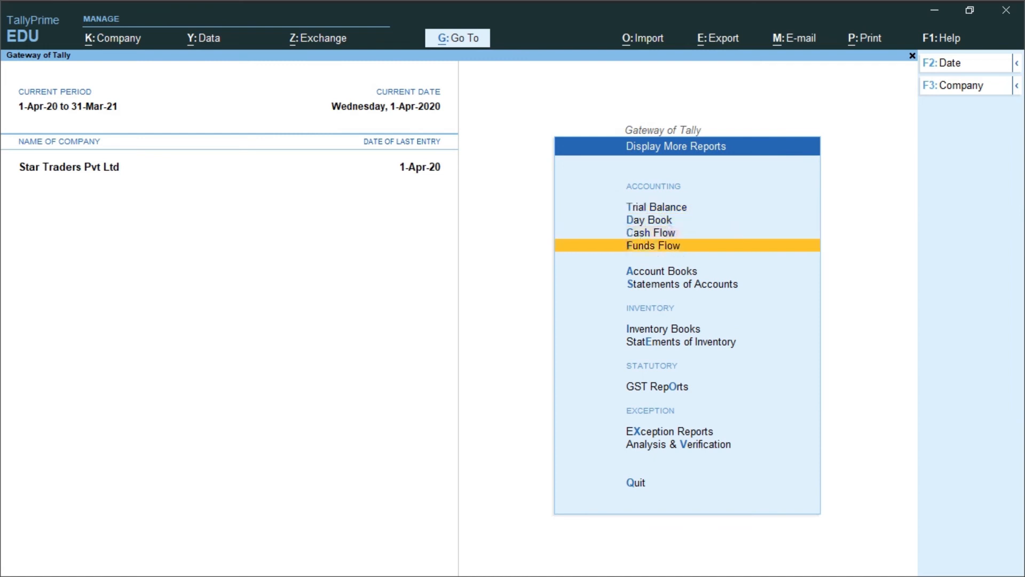
key("Up")
key("Return")
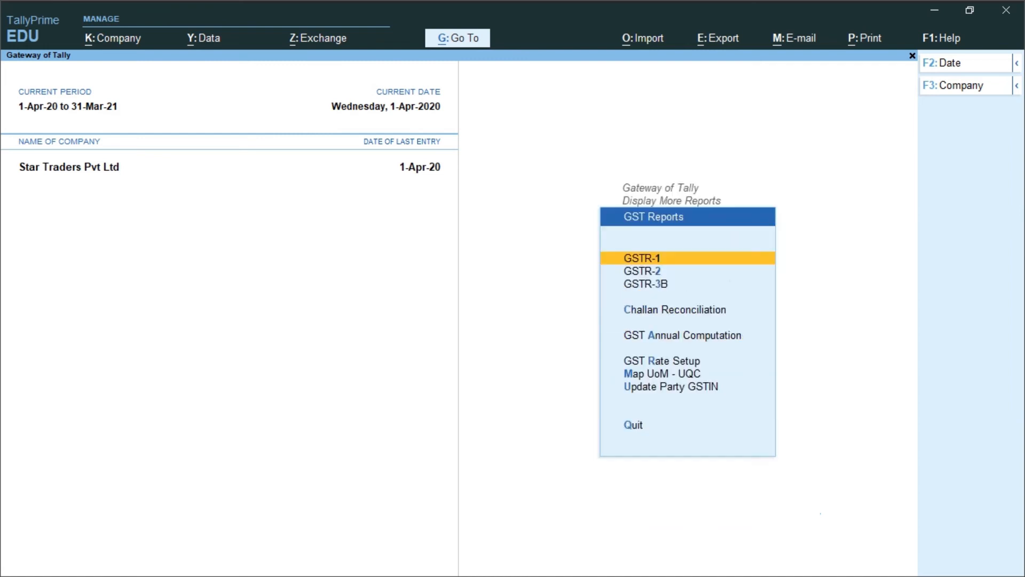
key("Return")
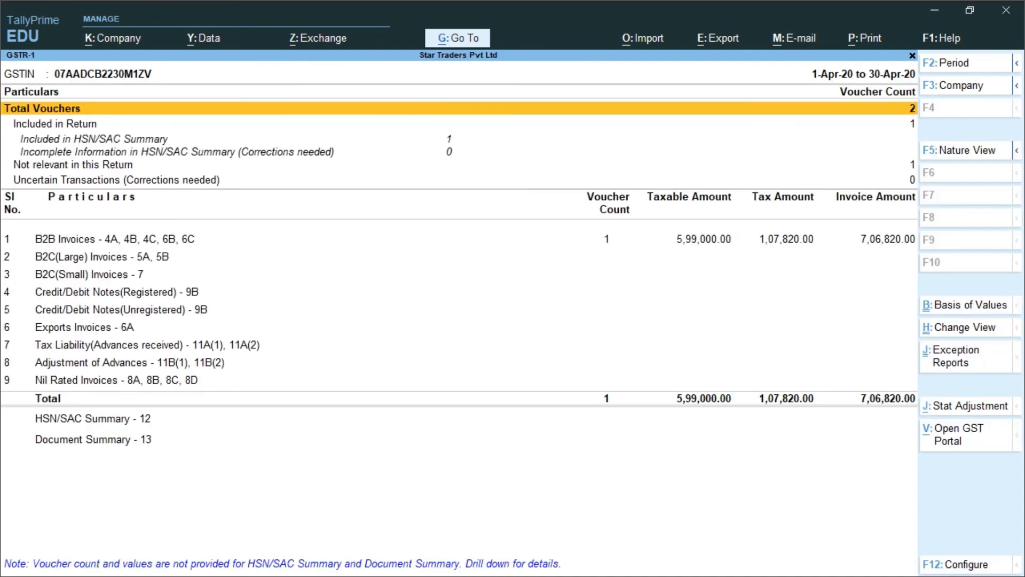
Step: Verify B2B Invoices lists the one sale voucher with 1,07,820 tax, then return to Gateway of Tally
key("Down")
key("Down")
key("Down")
key("Down")
key("Down")
key("Down")
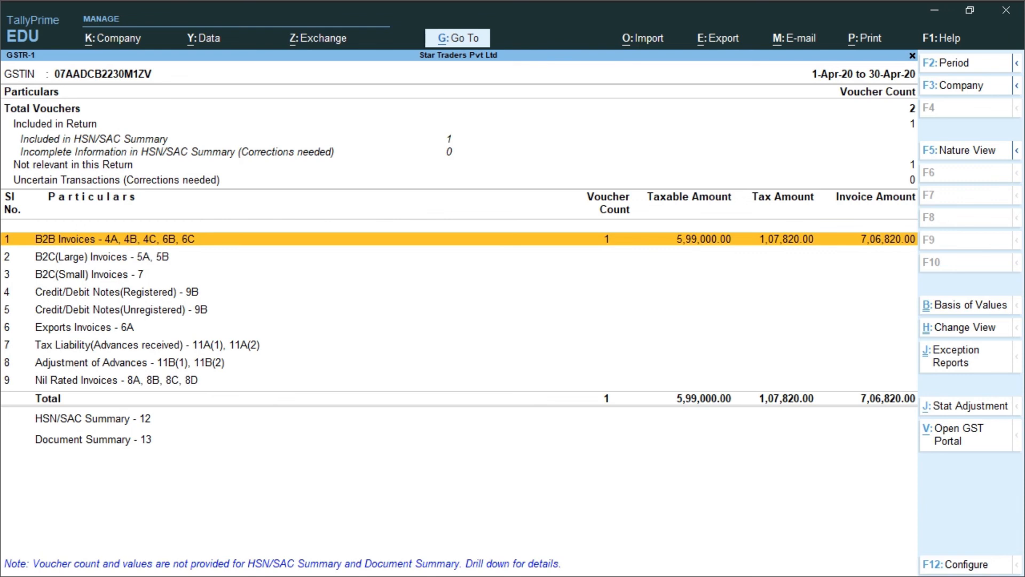
key("Return")
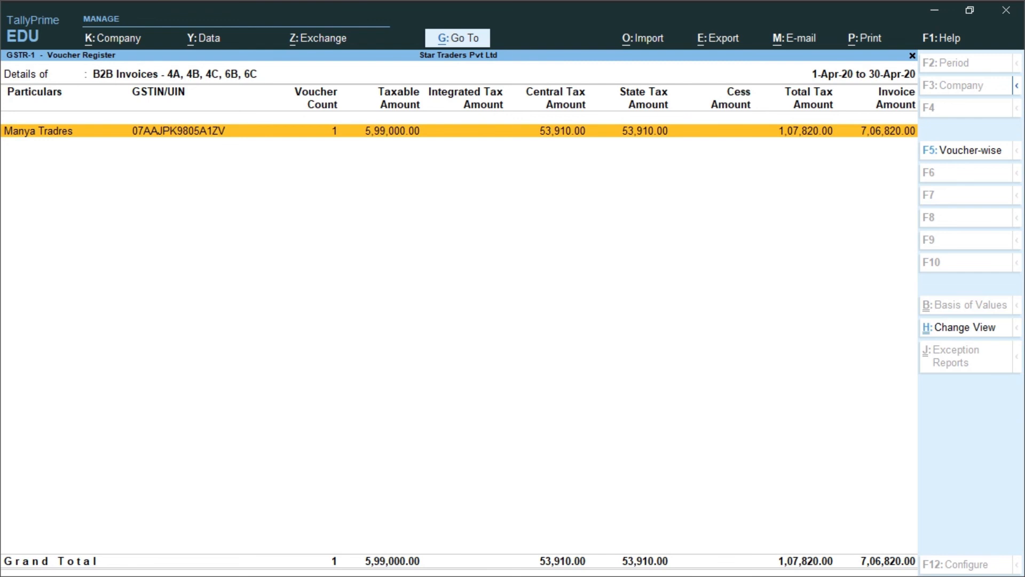
key("Escape")
key("Escape")
key("Escape")
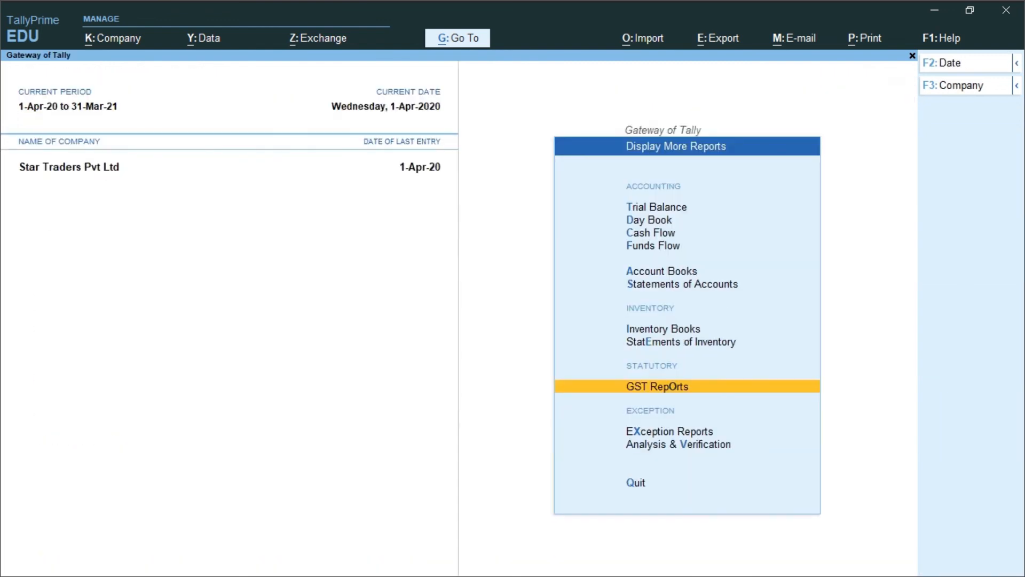
key("Escape")
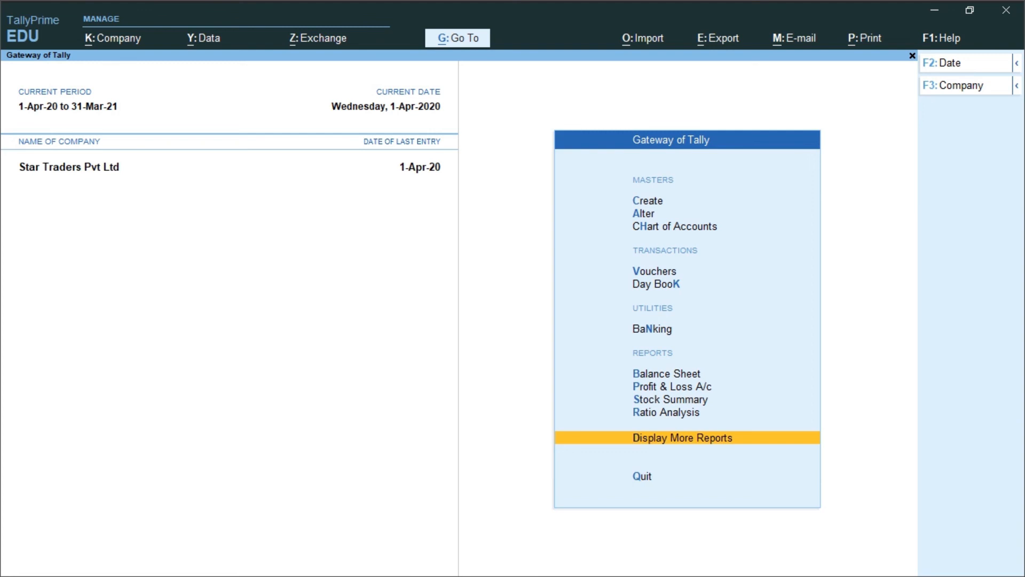
key("ctrl")
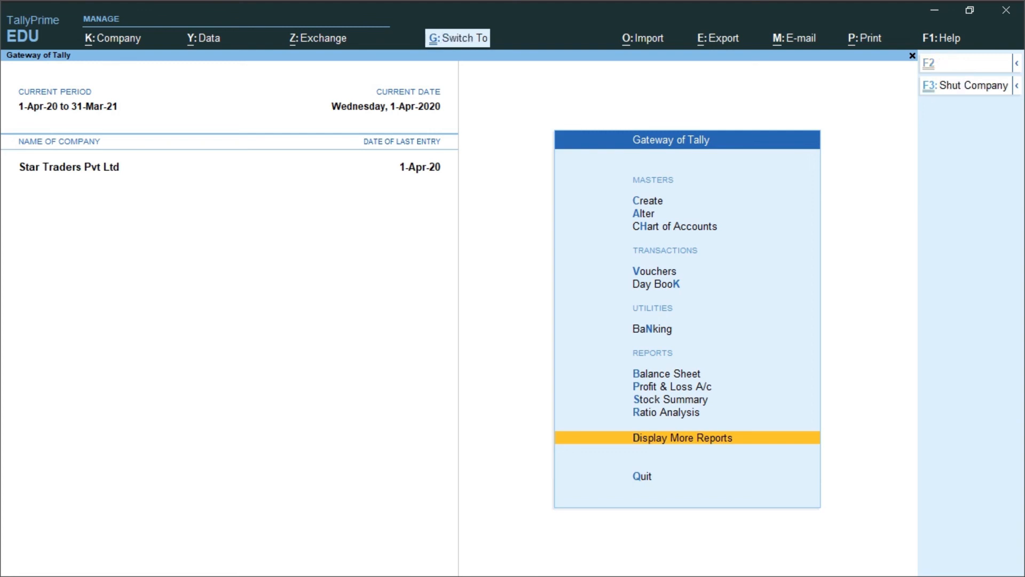